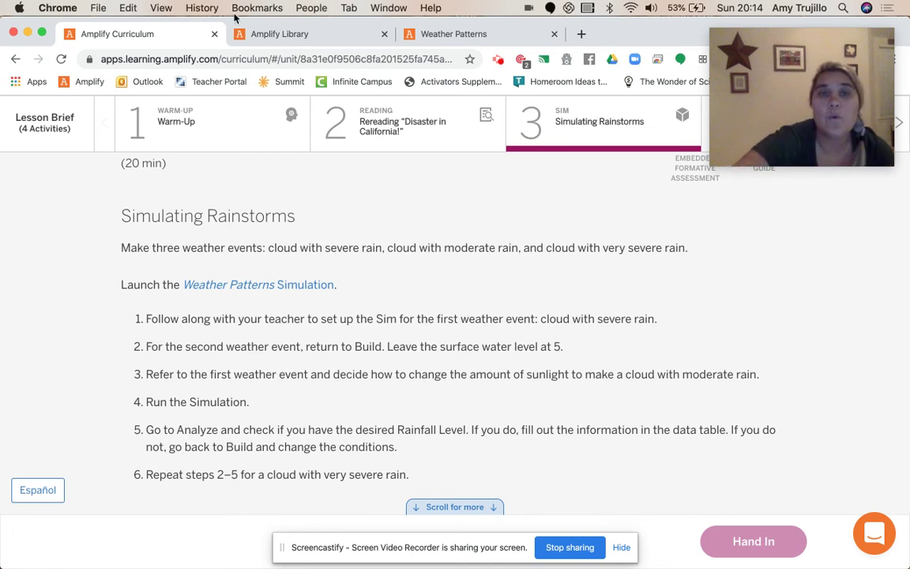
Close the Amplify Library page
{"action": "left_click", "coordinate": [384, 34]}
Switch to the Weather Patterns simulation and check its list of simulation modes
{"action": "left_click", "coordinate": [312, 36]}
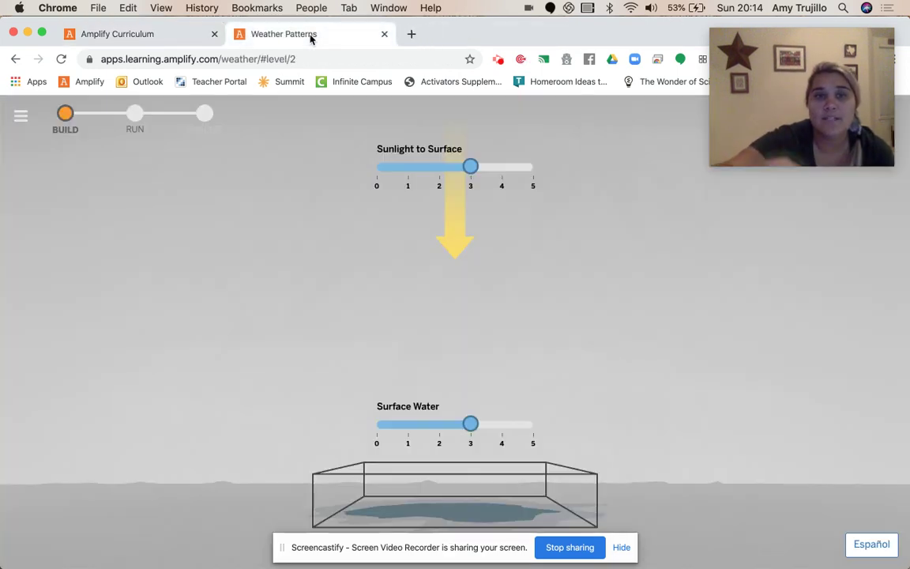
{"action": "left_click", "coordinate": [19, 119]}
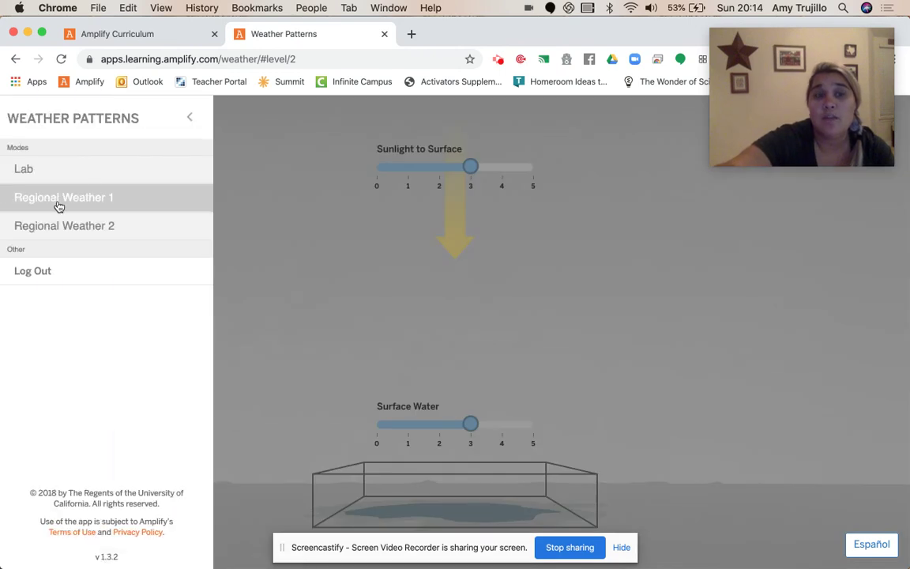
{"action": "left_click", "coordinate": [225, 228]}
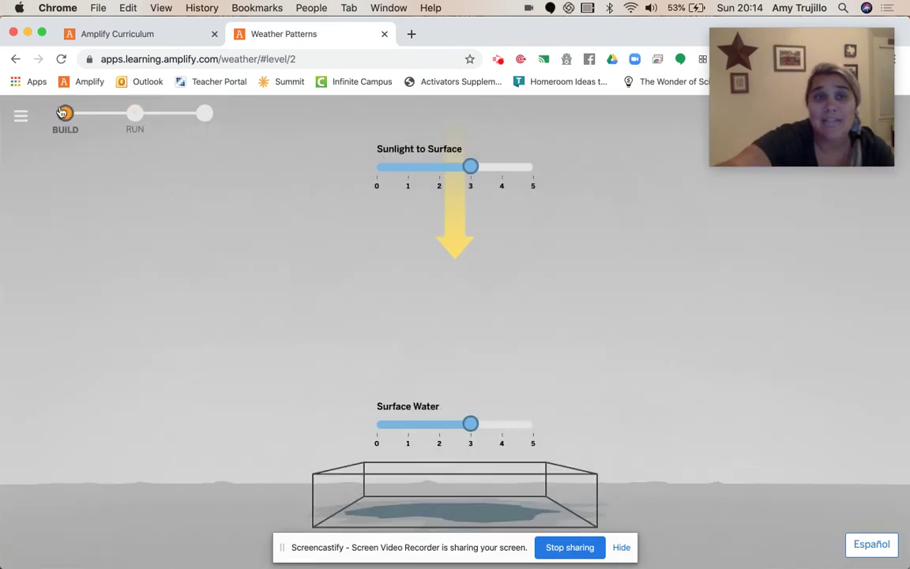
{"action": "left_click", "coordinate": [22, 122]}
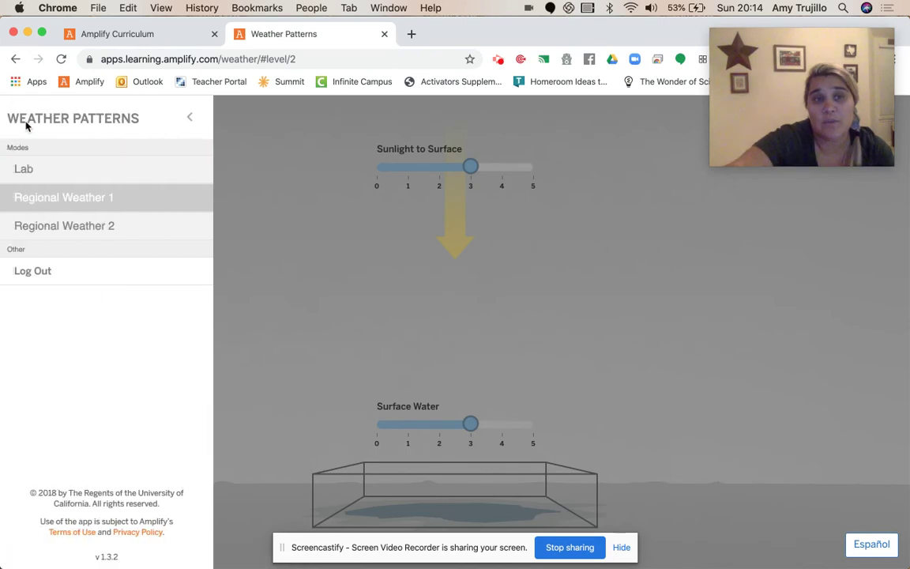
{"action": "left_click", "coordinate": [302, 247]}
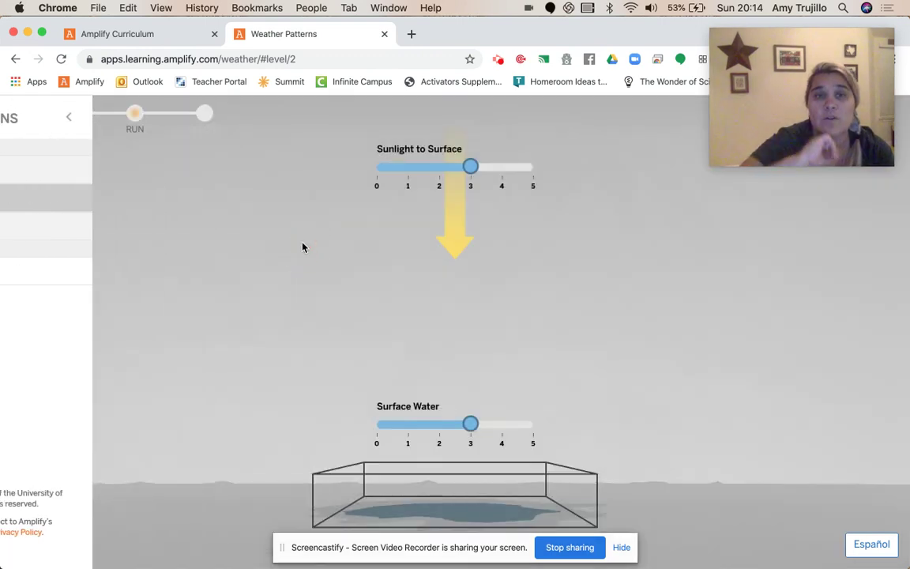
Set surface water to 5 and sunlight to surface to 4
{"action": "left_click", "coordinate": [473, 424]}
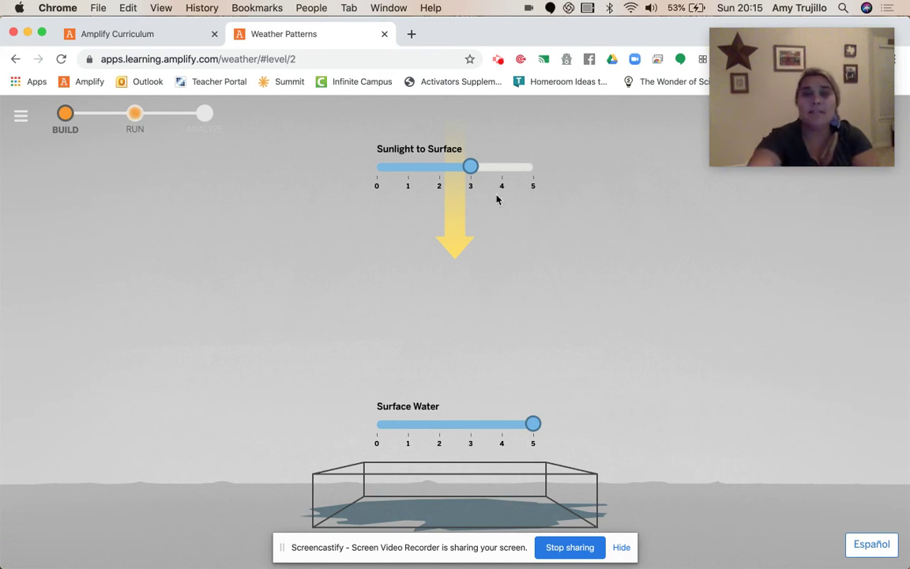
{"action": "left_click", "coordinate": [474, 173]}
{"action": "mouse_move", "coordinate": [474, 173]}
{"action": "left_mouse_down"}
{"action": "mouse_move", "coordinate": [518, 174]}
{"action": "mouse_move", "coordinate": [505, 180]}
{"action": "left_mouse_up"}
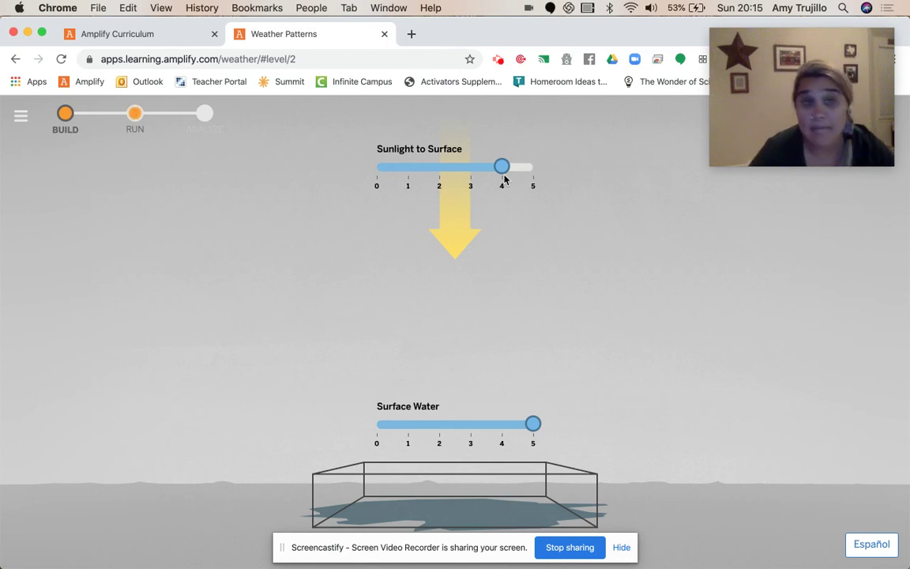
Run the rainstorm and view its analysis: severe rain, 6.5 km height, 168 MJ transferred out
{"action": "left_click", "coordinate": [134, 114]}
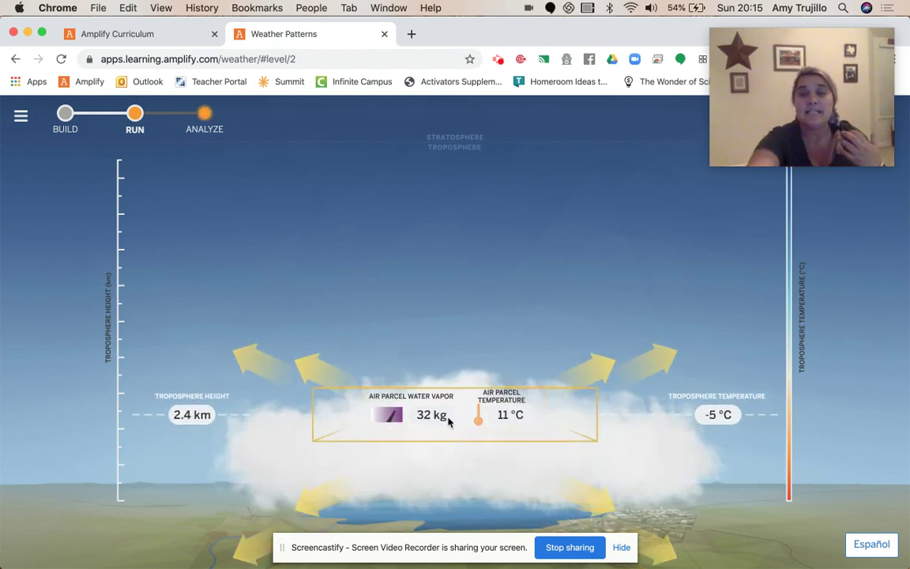
{"action": "left_click", "coordinate": [620, 549]}
{"action": "left_click", "coordinate": [601, 548]}
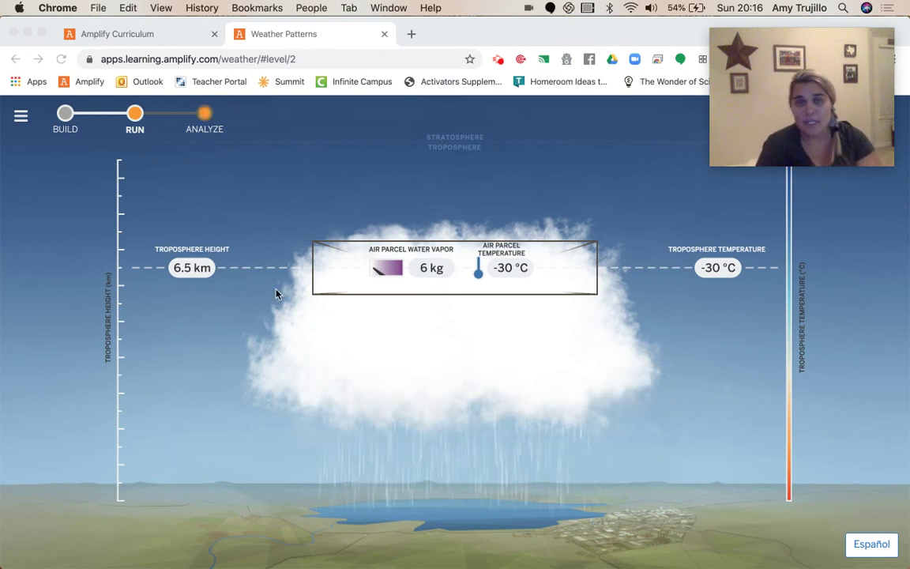
{"action": "left_click", "coordinate": [212, 116]}
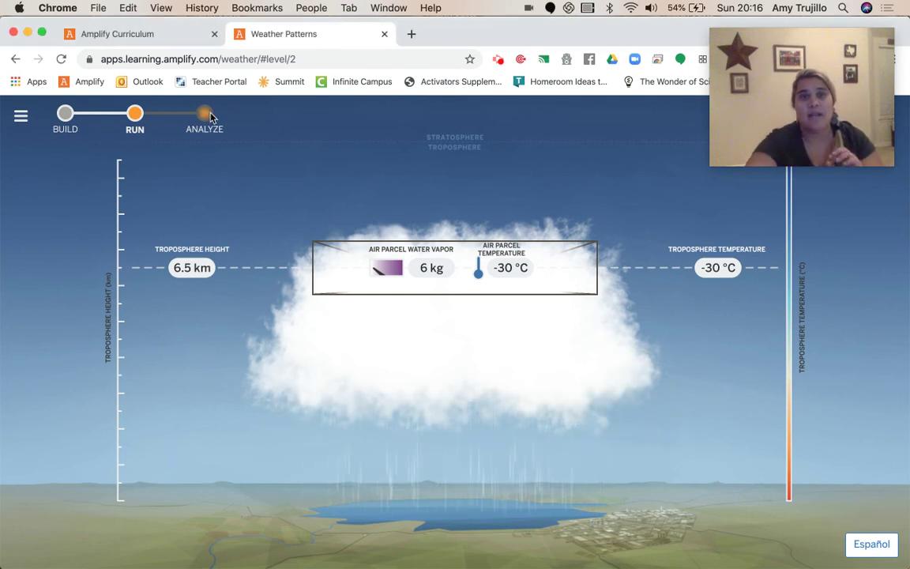
{"action": "left_click", "coordinate": [207, 116]}
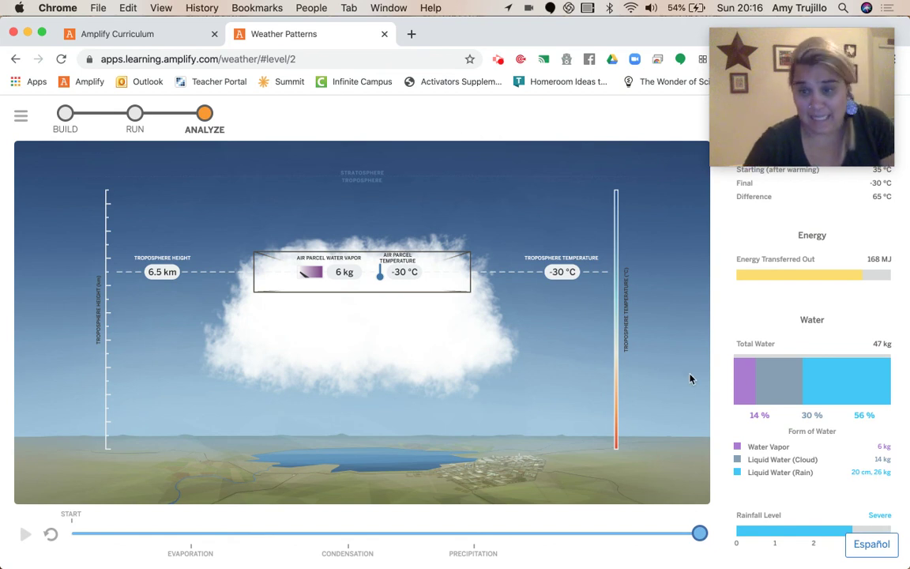
{"action": "left_click", "coordinate": [118, 36]}
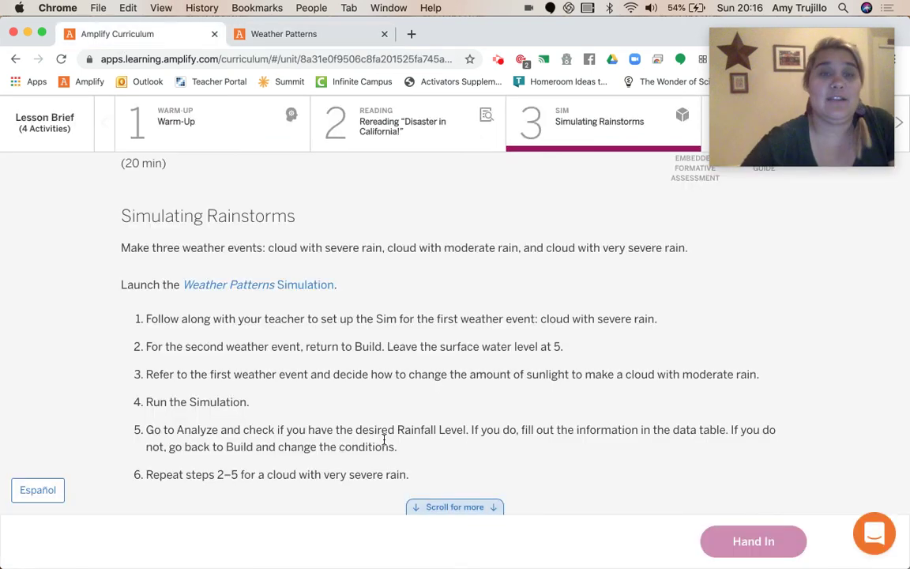
Enter Test 1's troposphere temperature -30, parcel height 6.5 and starting parcel temperature 35
{"action": "scroll", "coordinate": [340, 411], "scroll_direction": "down", "scroll_amount": 5}
{"action": "scroll", "coordinate": [381, 441], "scroll_direction": "down", "scroll_amount": 2}
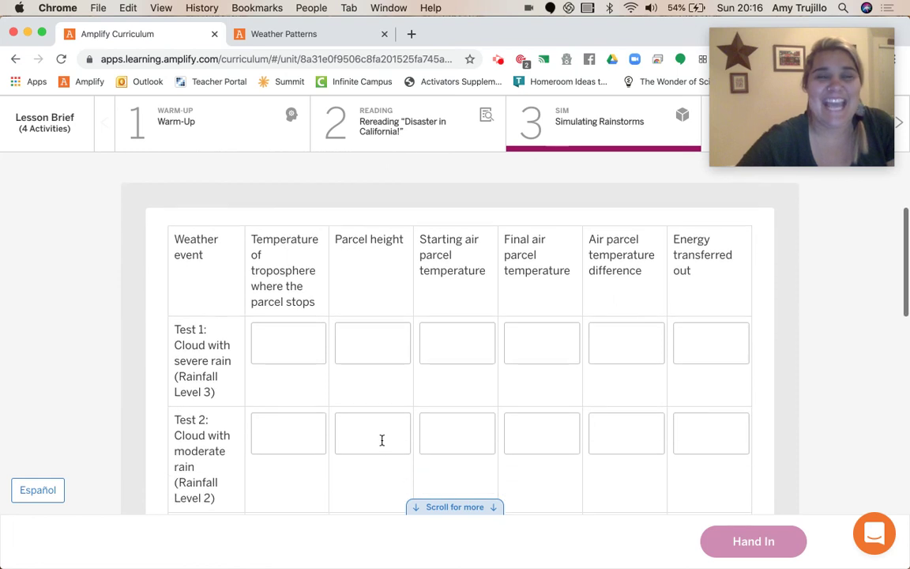
{"action": "left_click", "coordinate": [281, 342]}
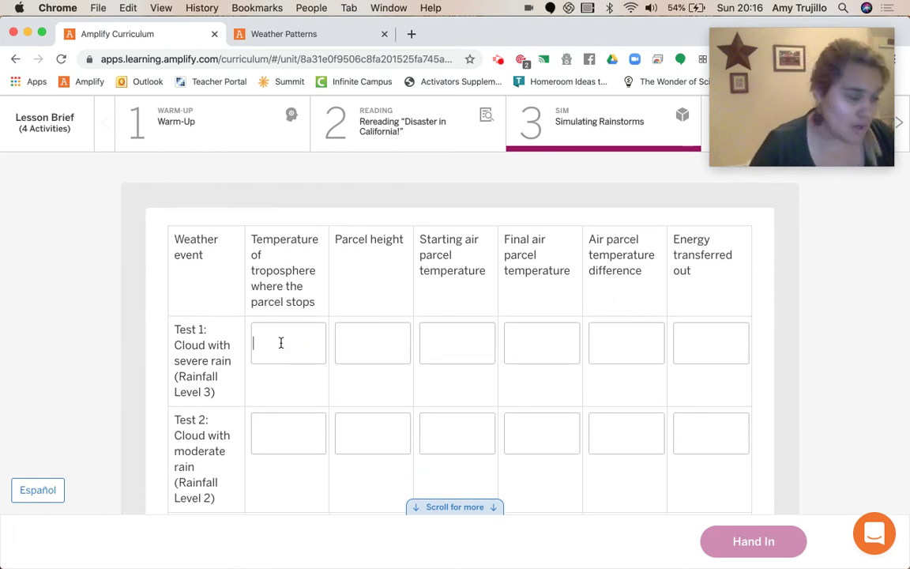
{"action": "type", "text": "-30"}
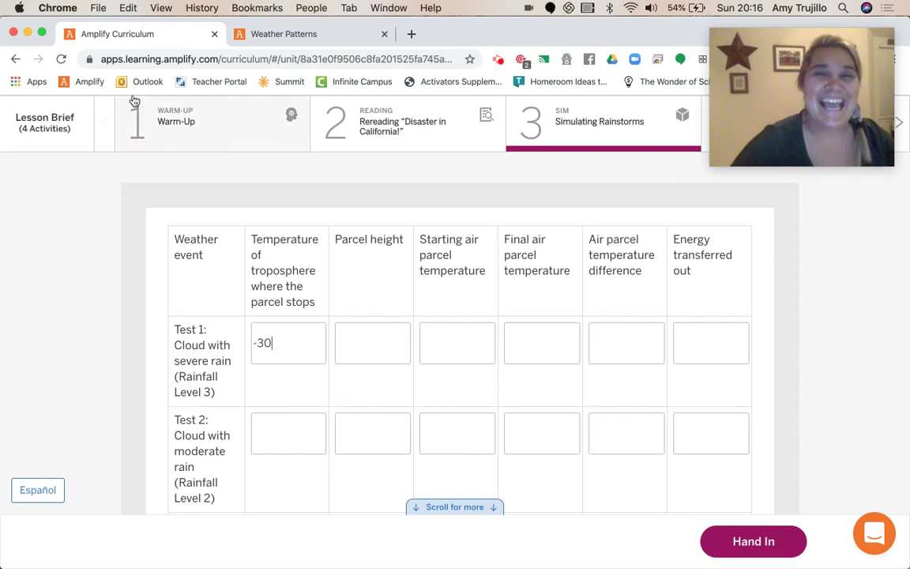
{"action": "left_click", "coordinate": [289, 32]}
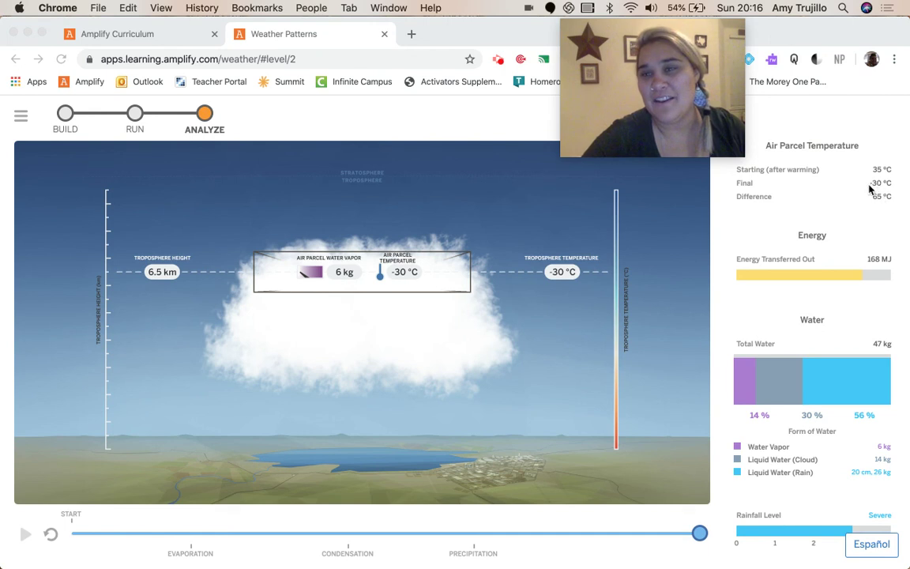
{"action": "left_click", "coordinate": [135, 39]}
{"action": "left_click", "coordinate": [388, 350]}
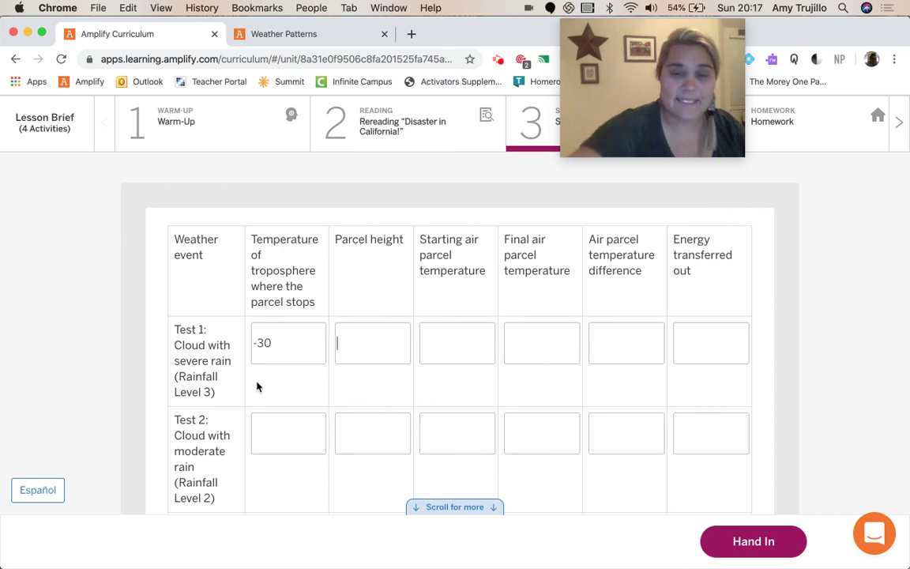
{"action": "type", "text": "6.5"}
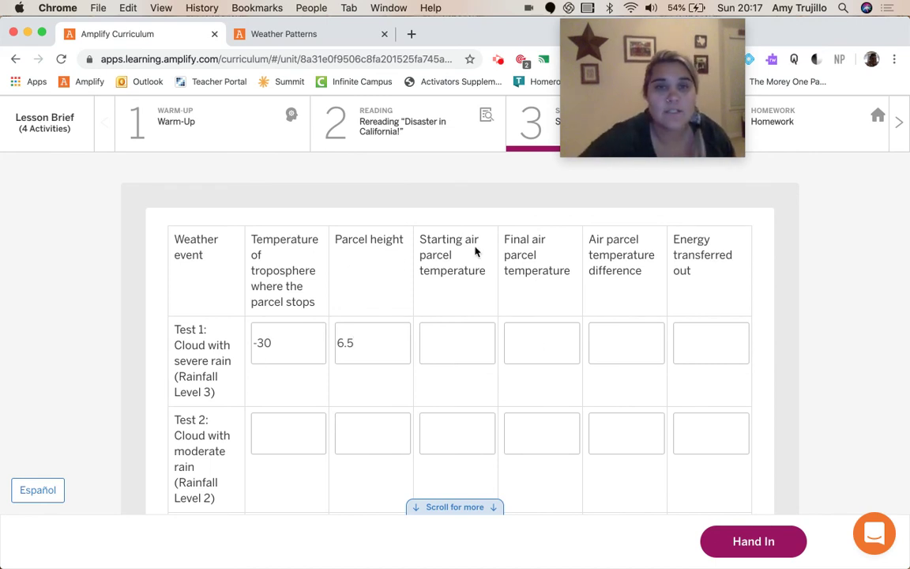
{"action": "left_click", "coordinate": [430, 342]}
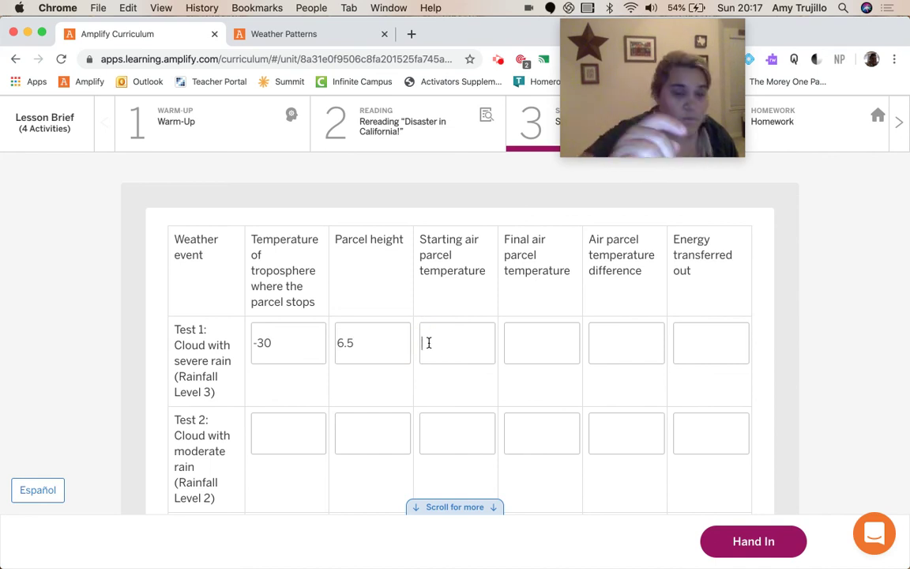
{"action": "type", "text": "35"}
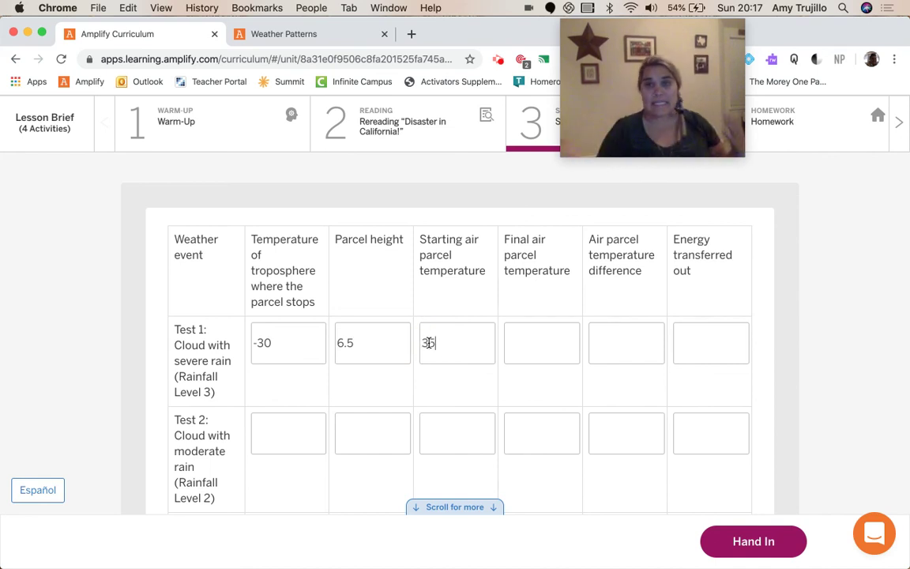
{"action": "left_click", "coordinate": [273, 35]}
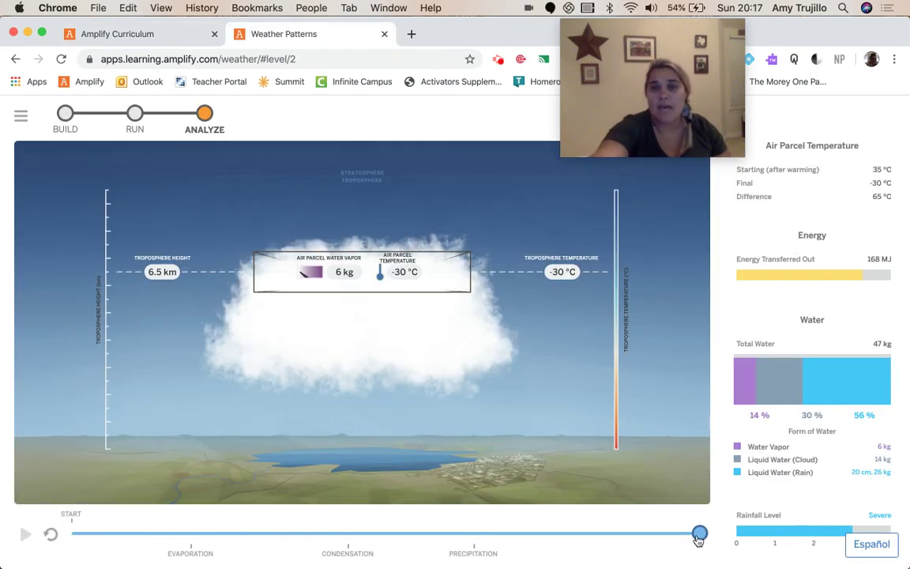
Enter Test 1's final parcel temperature -30 and temperature difference 65
{"action": "mouse_move", "coordinate": [699, 533]}
{"action": "left_mouse_down"}
{"action": "mouse_move", "coordinate": [320, 553]}
{"action": "mouse_move", "coordinate": [219, 539]}
{"action": "mouse_move", "coordinate": [355, 550]}
{"action": "mouse_move", "coordinate": [295, 548]}
{"action": "mouse_move", "coordinate": [339, 550]}
{"action": "mouse_move", "coordinate": [325, 549]}
{"action": "left_mouse_up"}
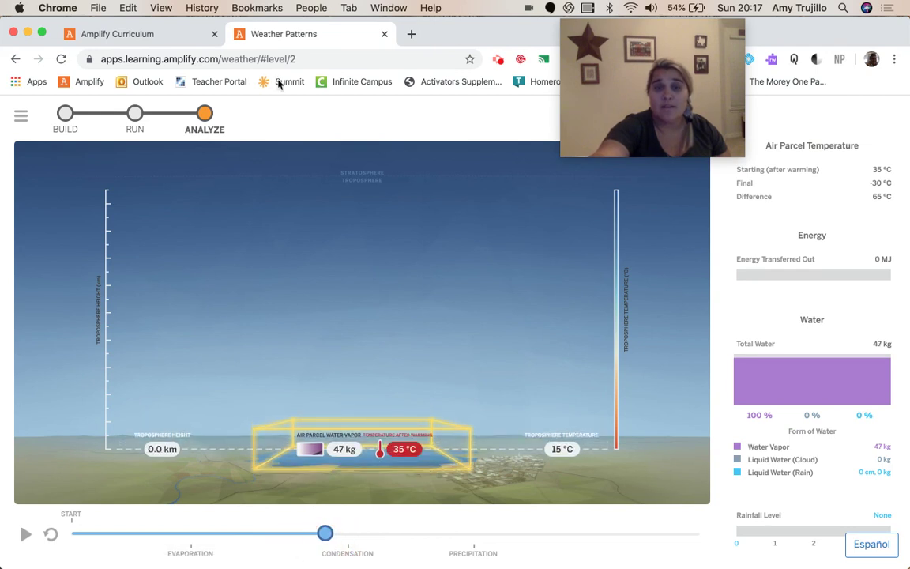
{"action": "left_click", "coordinate": [162, 36]}
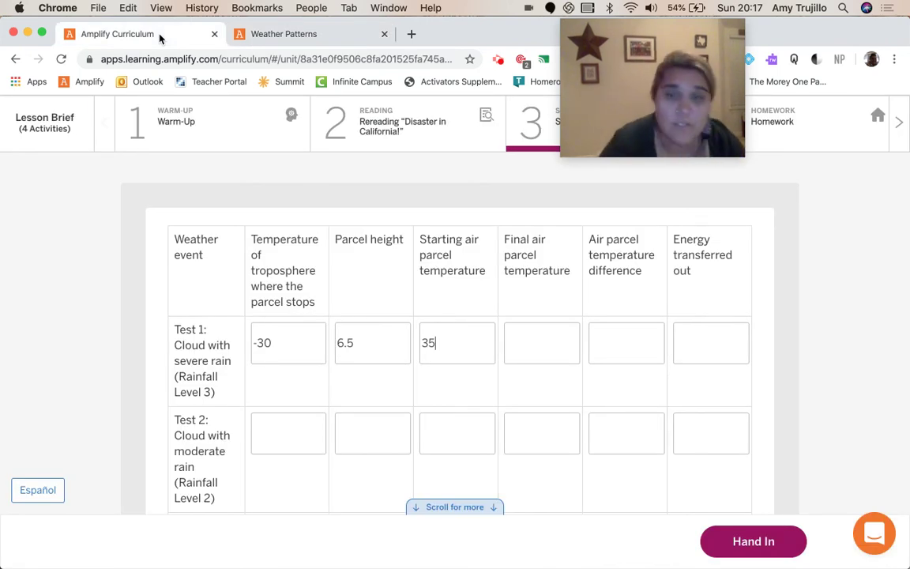
{"action": "right_click", "coordinate": [538, 355]}
{"action": "key", "text": "Up"}
{"action": "key", "text": "Up"}
{"action": "key", "text": "Up"}
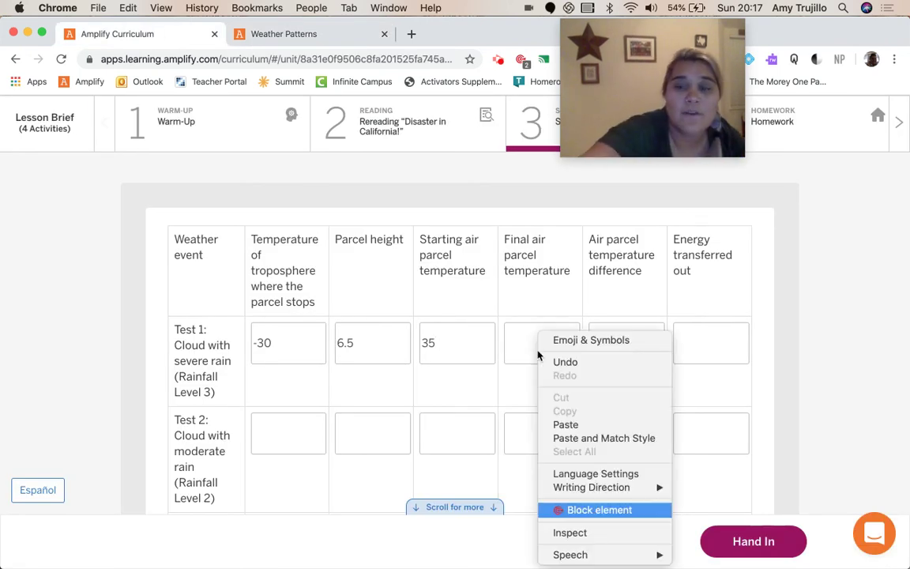
{"action": "left_click", "coordinate": [519, 349]}
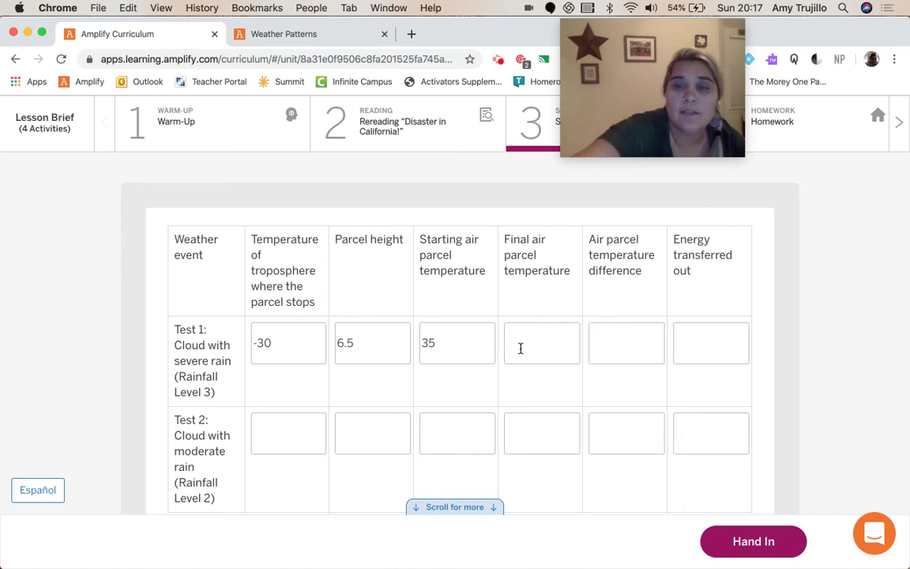
{"action": "type", "text": "-30"}
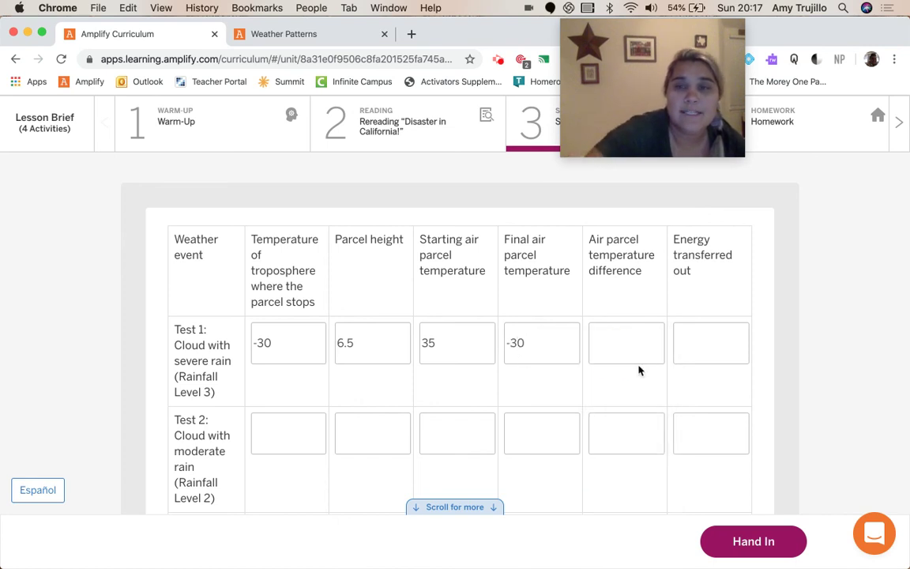
{"action": "left_click", "coordinate": [615, 351]}
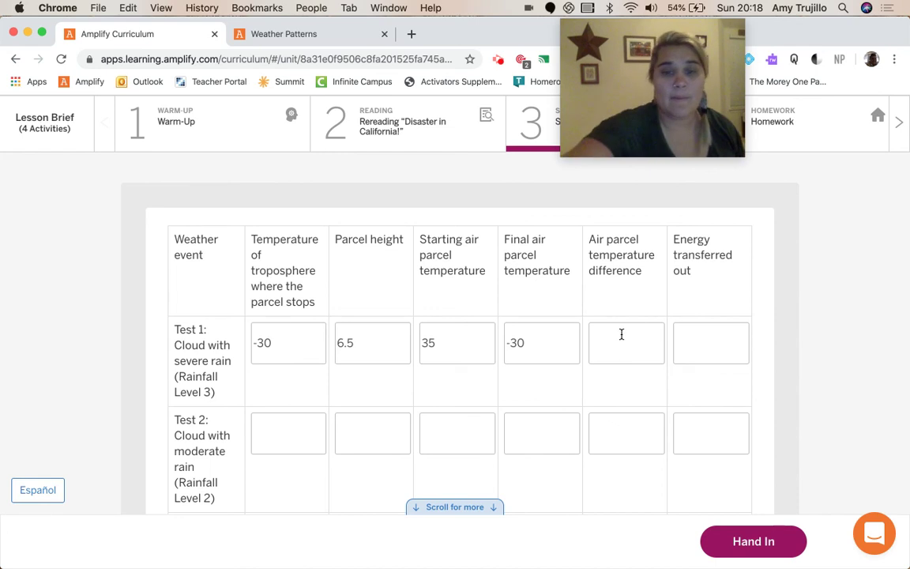
{"action": "type", "text": "65"}
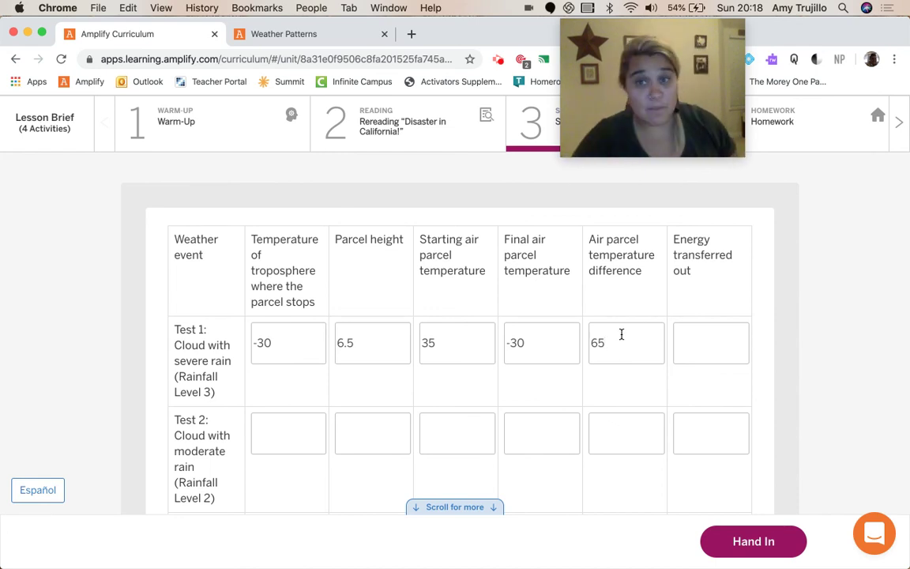
Record 168 as Test 1's energy transferred out, checked against the replayed run
{"action": "left_click", "coordinate": [257, 34]}
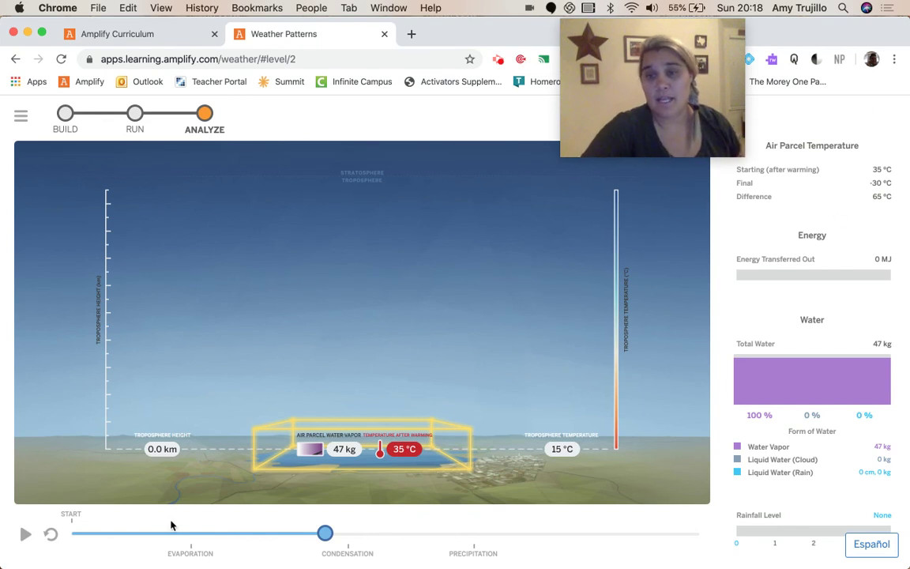
{"action": "mouse_move", "coordinate": [325, 533]}
{"action": "left_mouse_down"}
{"action": "mouse_move", "coordinate": [646, 533]}
{"action": "mouse_move", "coordinate": [778, 553]}
{"action": "left_mouse_up"}
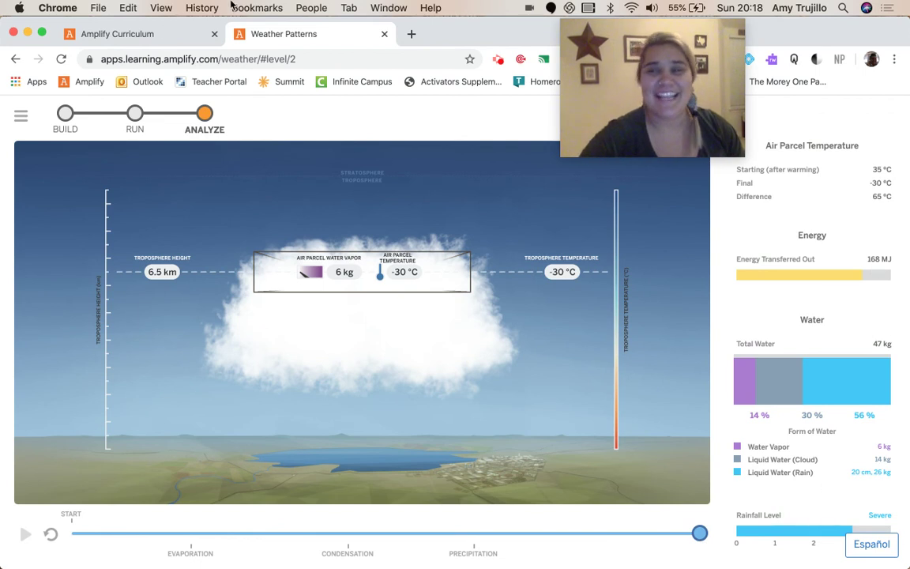
{"action": "left_click", "coordinate": [146, 34]}
{"action": "left_click", "coordinate": [695, 346]}
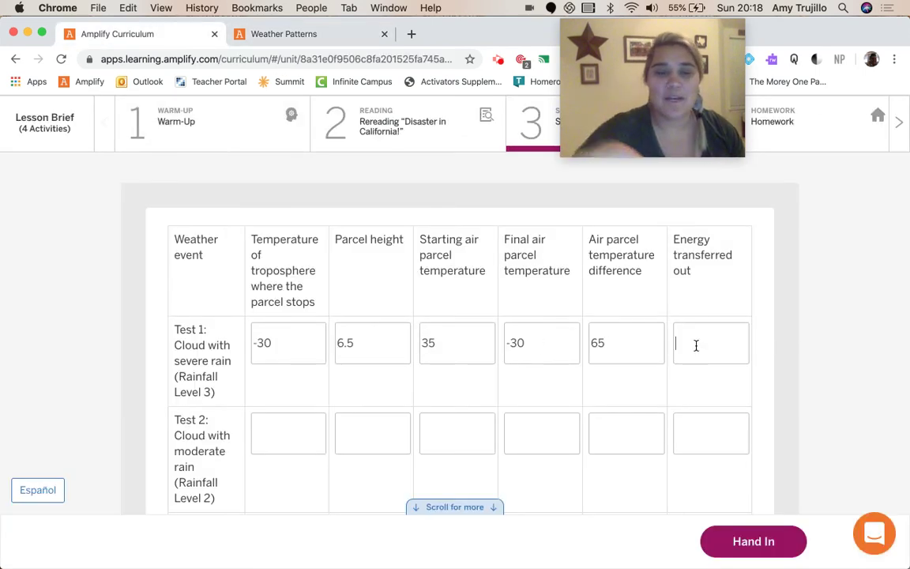
{"action": "type", "text": "15"}
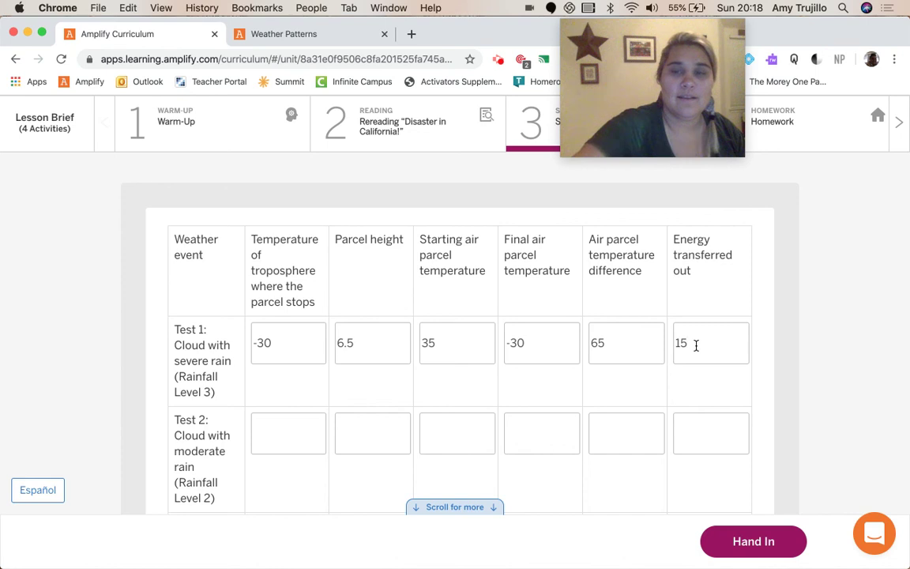
{"action": "key", "text": "BackSpace"}
{"action": "type", "text": "68"}
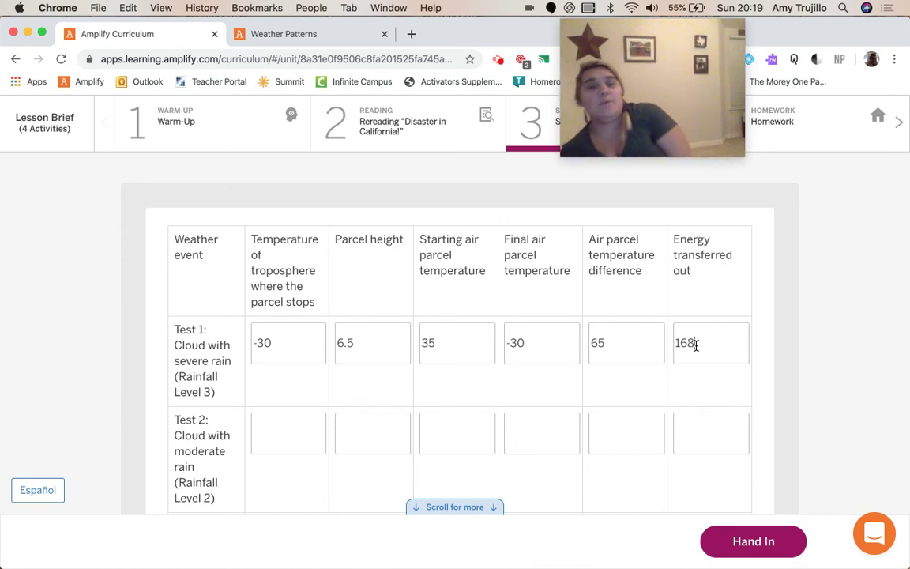
{"action": "scroll", "coordinate": [410, 251], "scroll_direction": "down", "scroll_amount": 1}
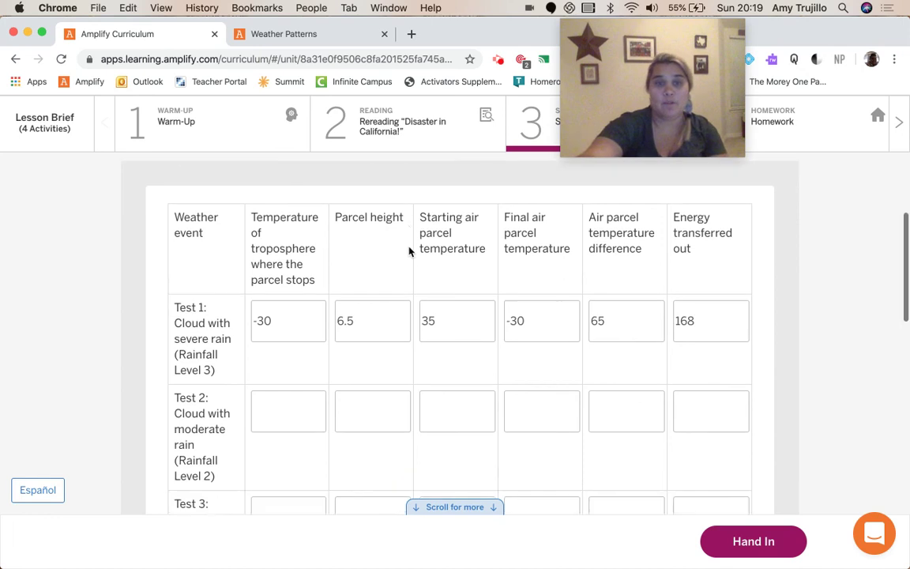
{"action": "scroll", "coordinate": [409, 252], "scroll_direction": "down", "scroll_amount": 4}
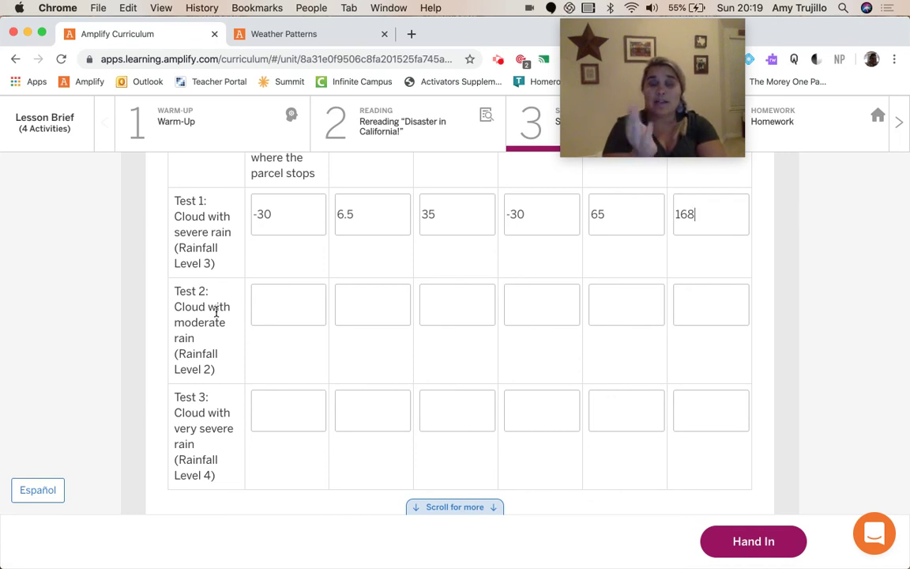
{"action": "left_click", "coordinate": [280, 35]}
Run a new test with sunlight to surface lowered to 2 and surface water at 5
{"action": "left_click", "coordinate": [65, 115]}
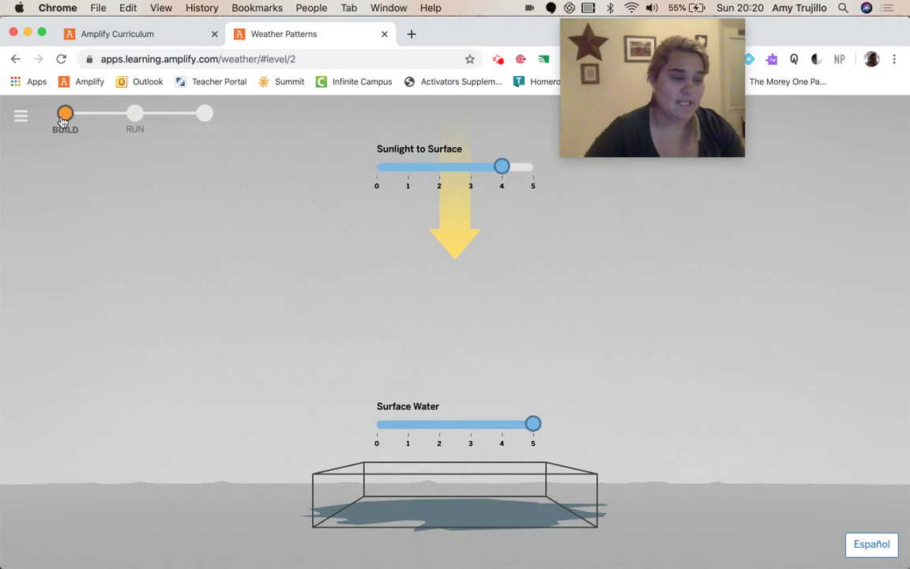
{"action": "mouse_move", "coordinate": [503, 170]}
{"action": "left_mouse_down"}
{"action": "mouse_move", "coordinate": [430, 171]}
{"action": "mouse_move", "coordinate": [440, 169]}
{"action": "left_mouse_up"}
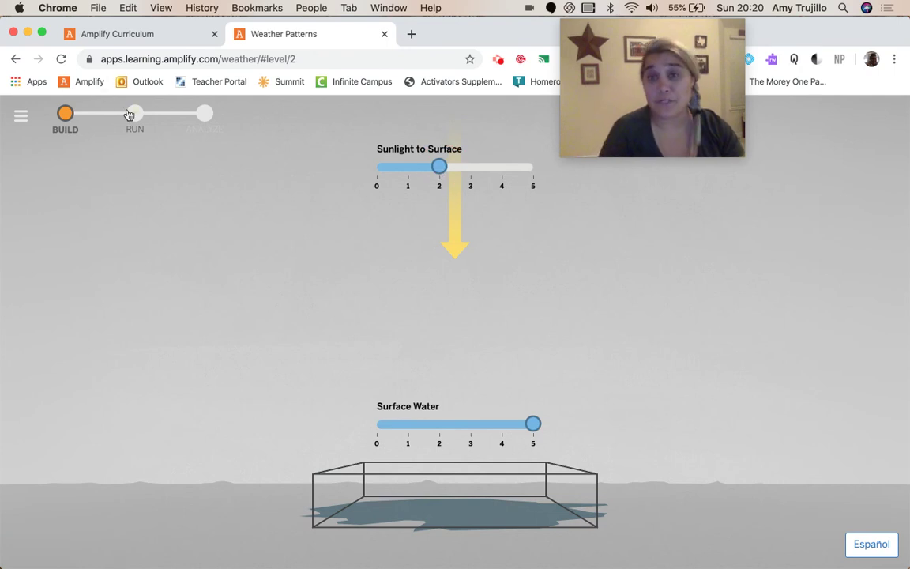
{"action": "left_click", "coordinate": [132, 114]}
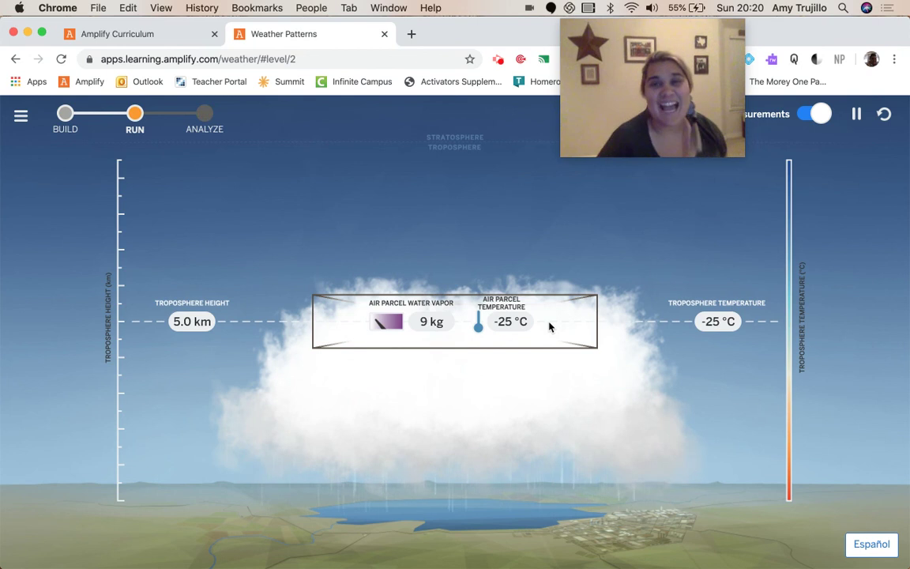
Open the new run's analysis and enter Test 2's troposphere temperature of -25
{"action": "left_click", "coordinate": [205, 116]}
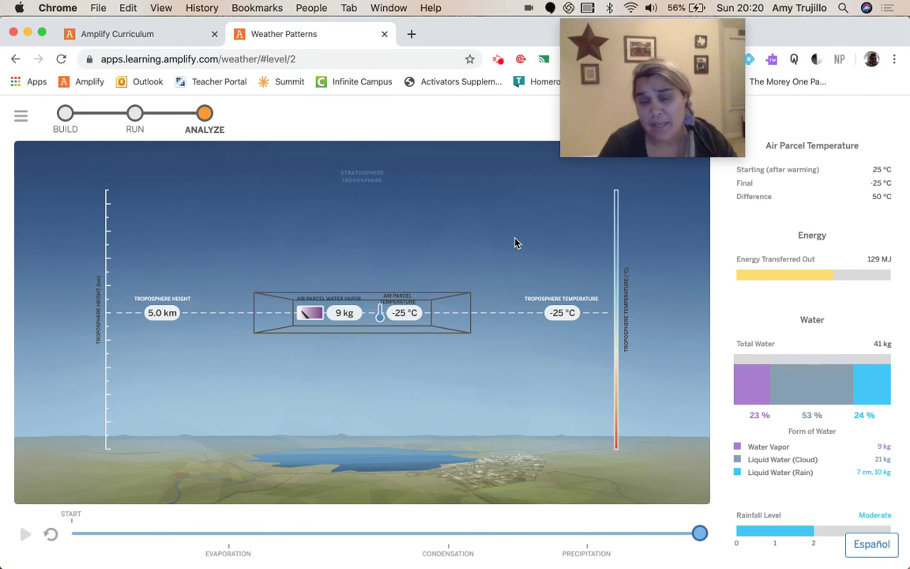
{"action": "left_click", "coordinate": [130, 38]}
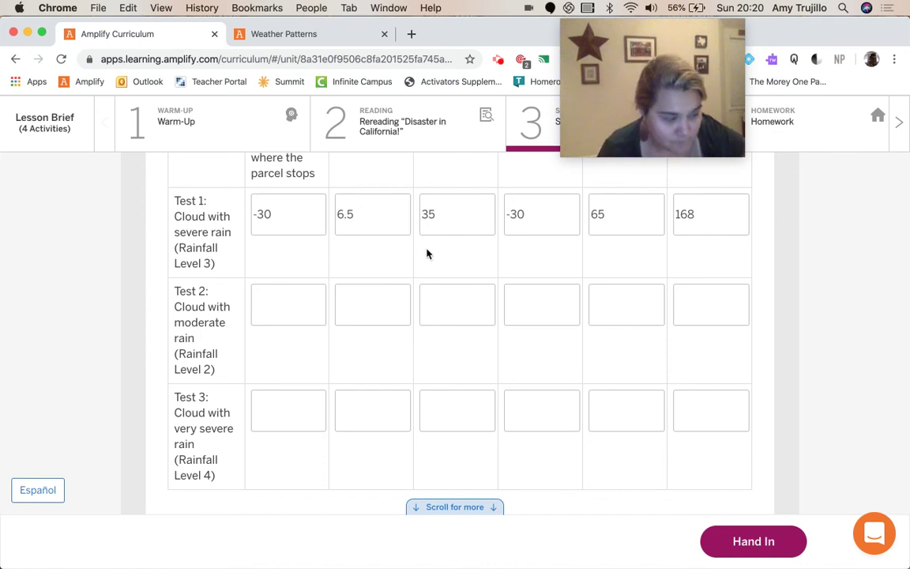
{"action": "left_click", "coordinate": [277, 297]}
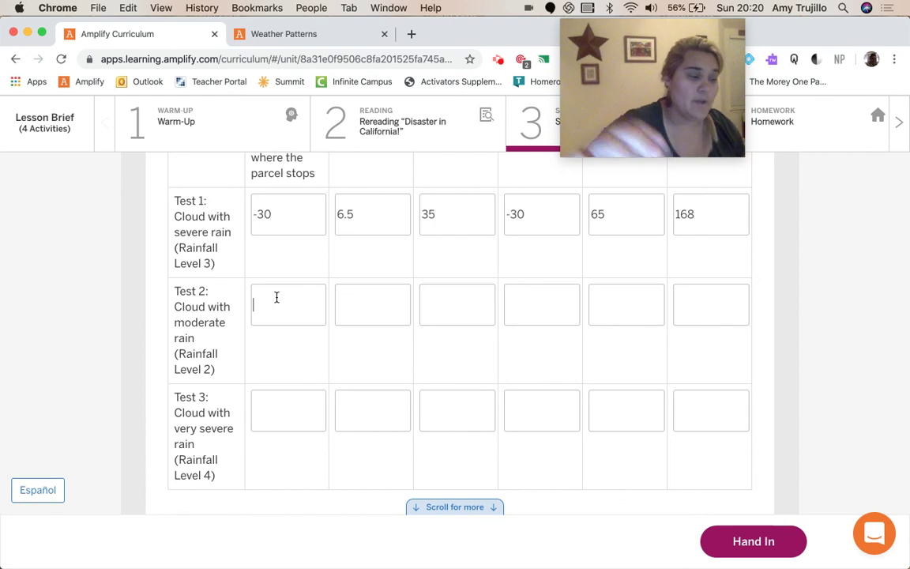
{"action": "type", "text": "-25"}
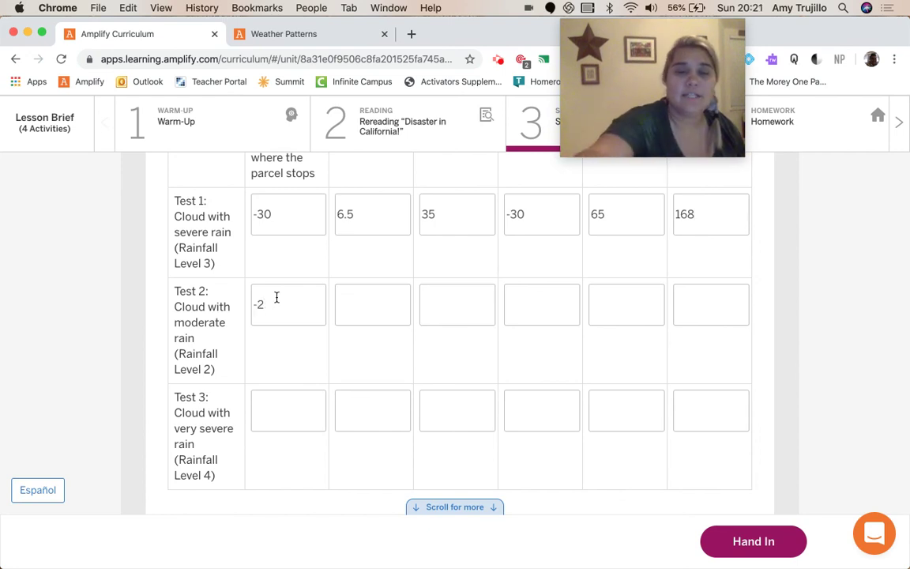
{"action": "left_click", "coordinate": [283, 36]}
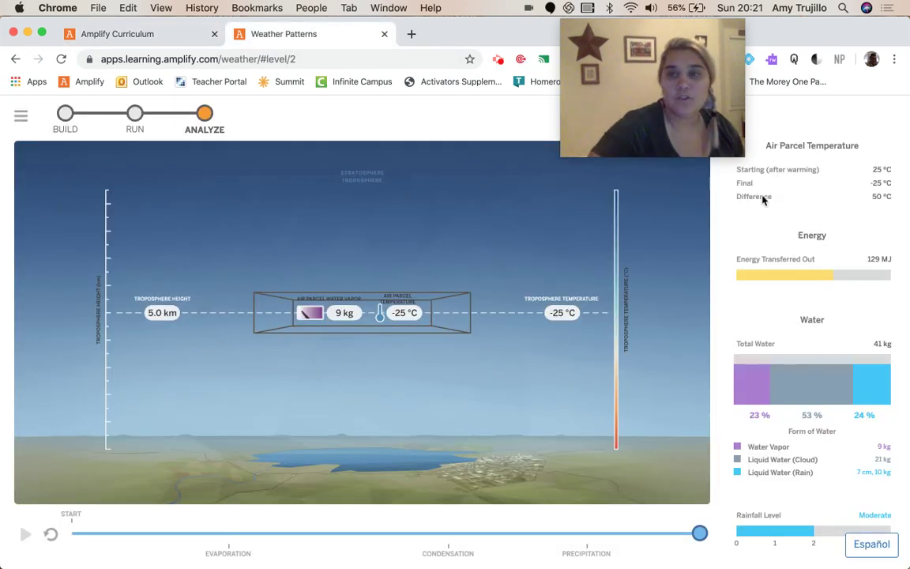
{"action": "left_click", "coordinate": [129, 36]}
{"action": "scroll", "coordinate": [287, 293], "scroll_direction": "up", "scroll_amount": 3}
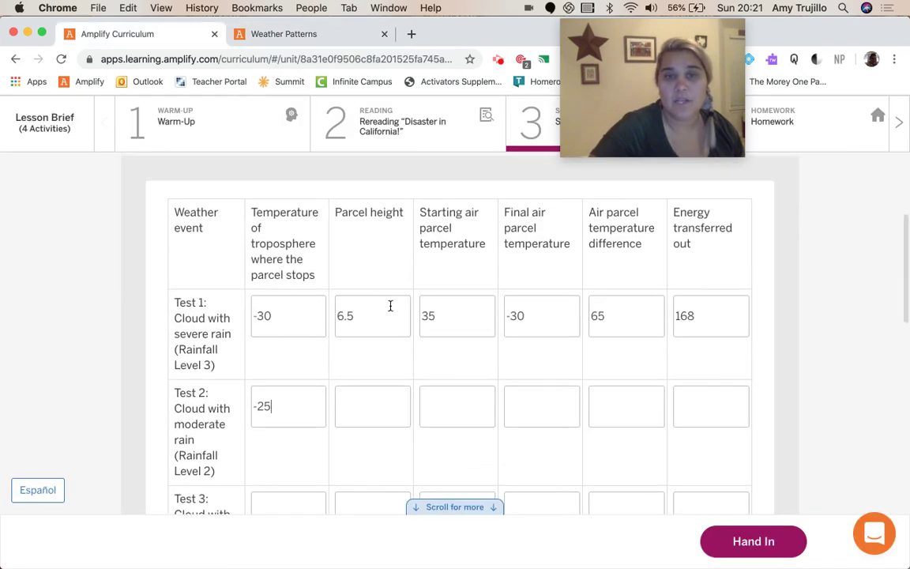
Enter Test 2's parcel height 5.0, starting temperature 25 and final temperature -25
{"action": "left_click", "coordinate": [241, 30]}
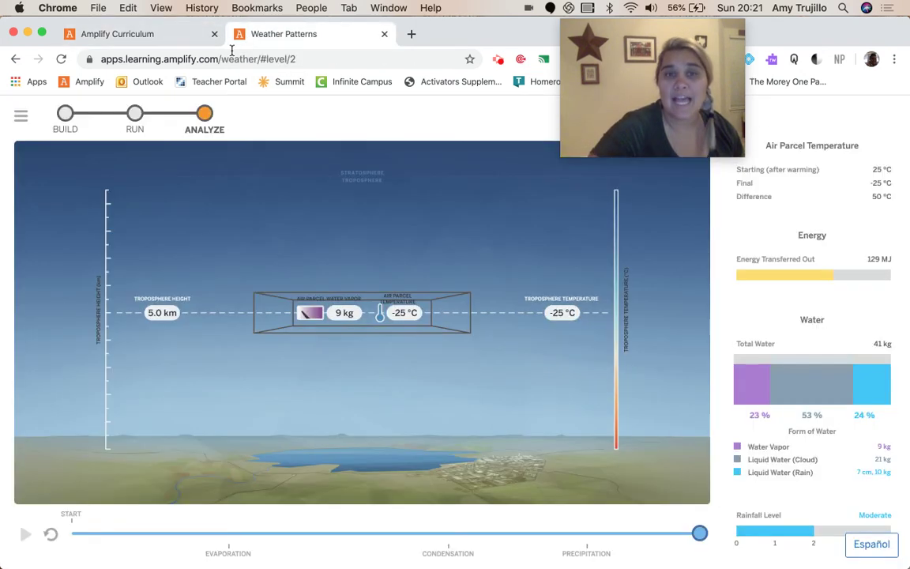
{"action": "left_click", "coordinate": [139, 35]}
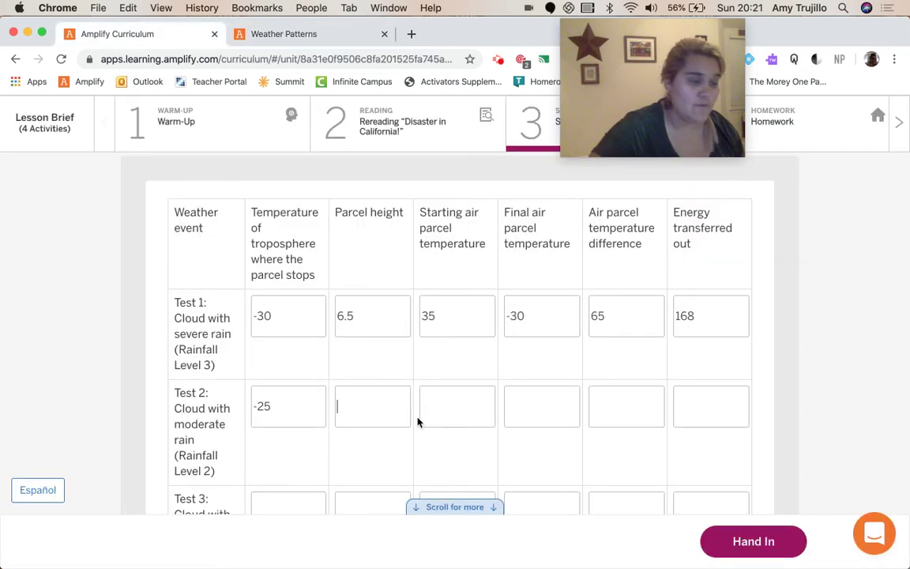
{"action": "type", "text": "5.9"}
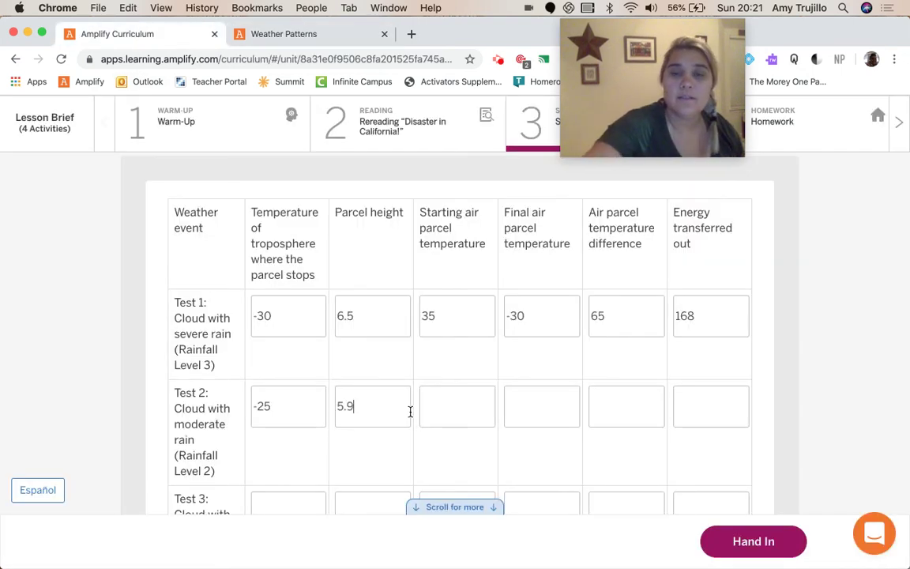
{"action": "key", "text": "BackSpace"}
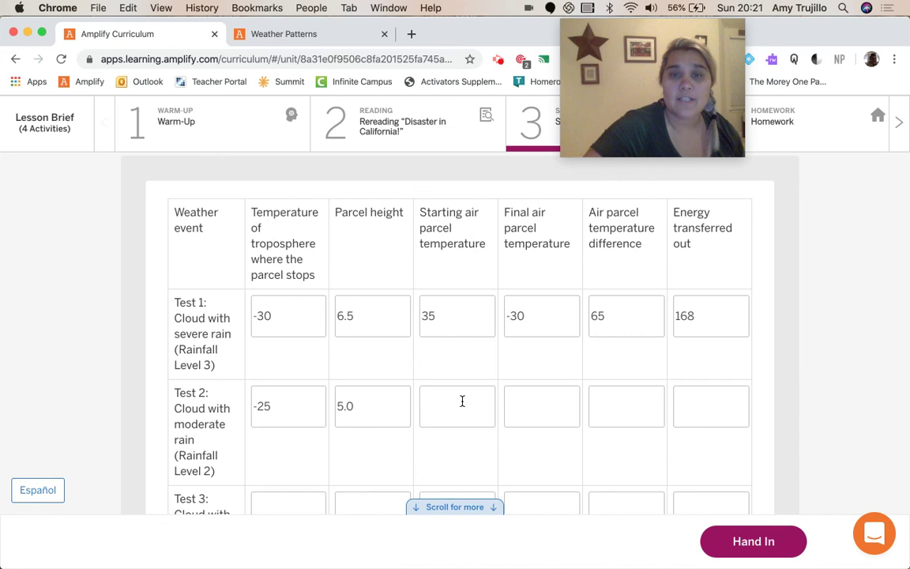
{"action": "left_click", "coordinate": [462, 402]}
{"action": "left_click", "coordinate": [277, 32]}
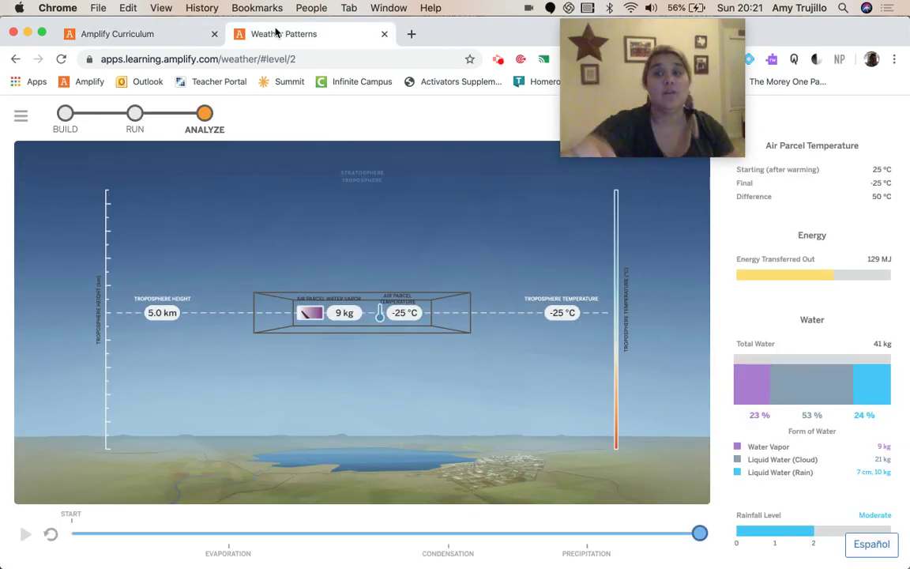
{"action": "left_click", "coordinate": [68, 33]}
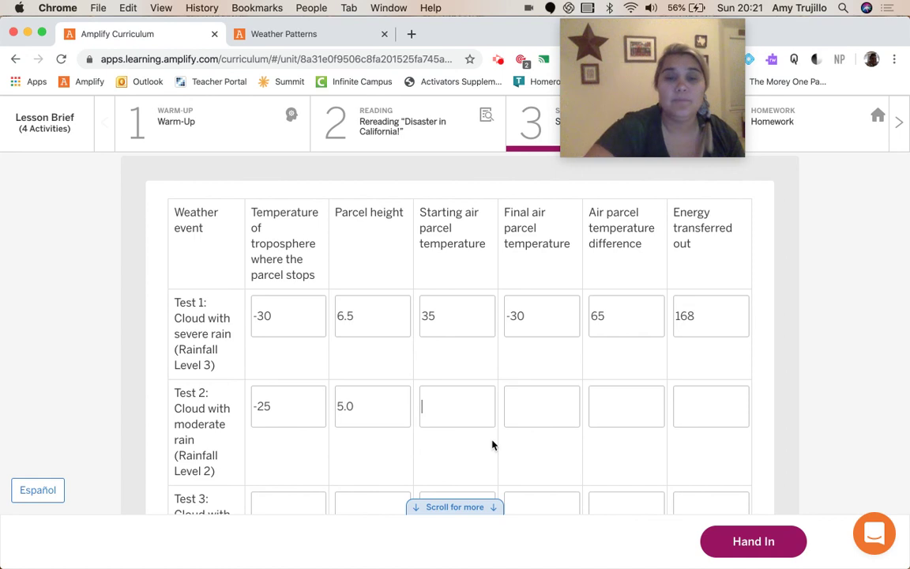
{"action": "type", "text": "25"}
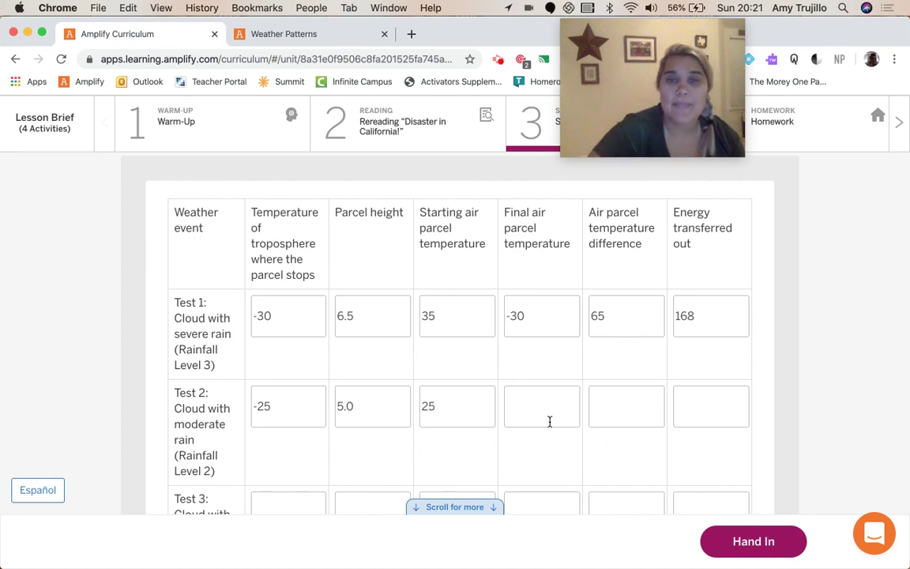
{"action": "left_click", "coordinate": [550, 422]}
{"action": "type", "text": "-25"}
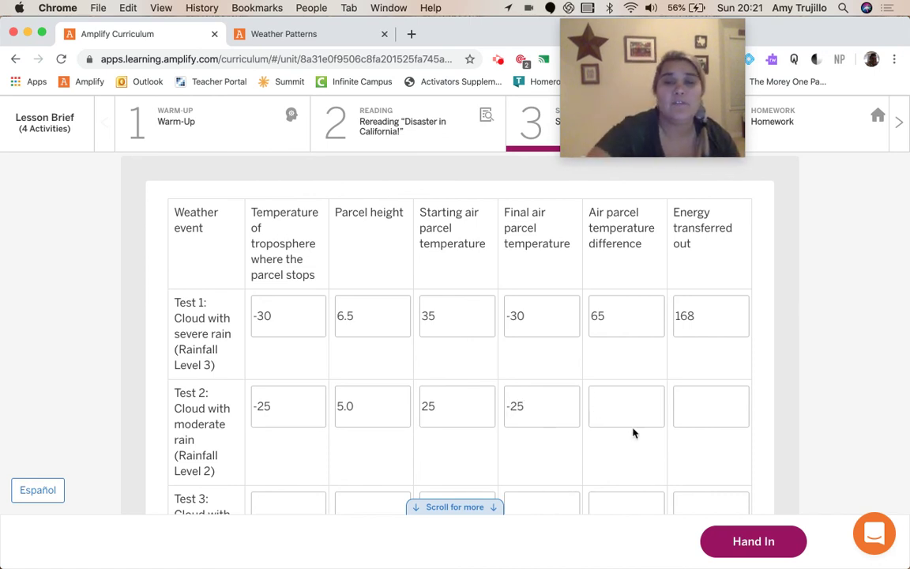
{"action": "left_click", "coordinate": [594, 403]}
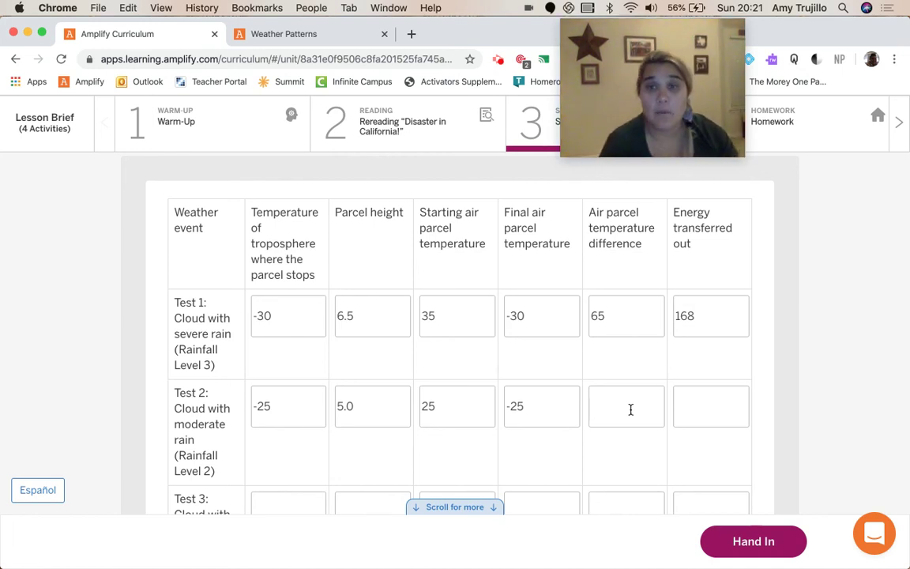
Enter 50 as Test 2's temperature difference and 129 as energy transferred out
{"action": "type", "text": "50"}
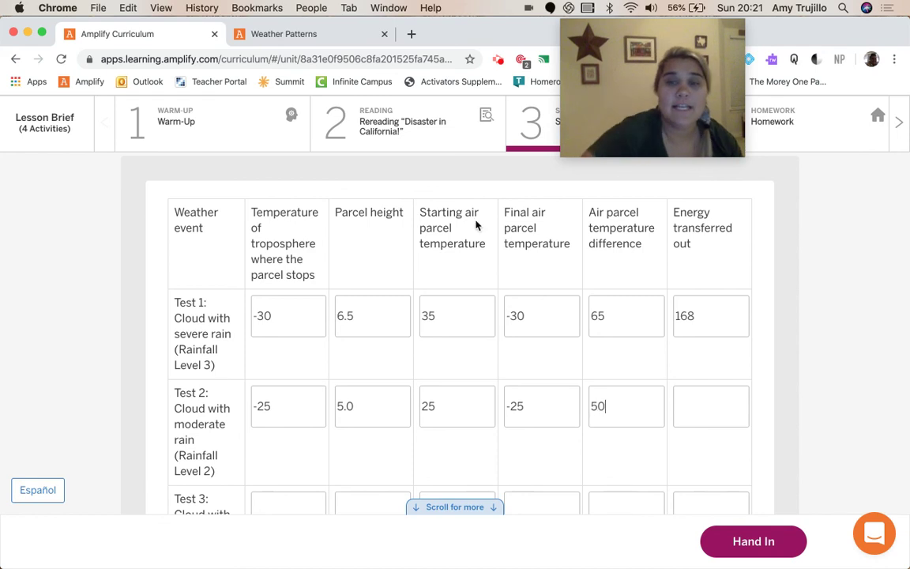
{"action": "left_click", "coordinate": [256, 35]}
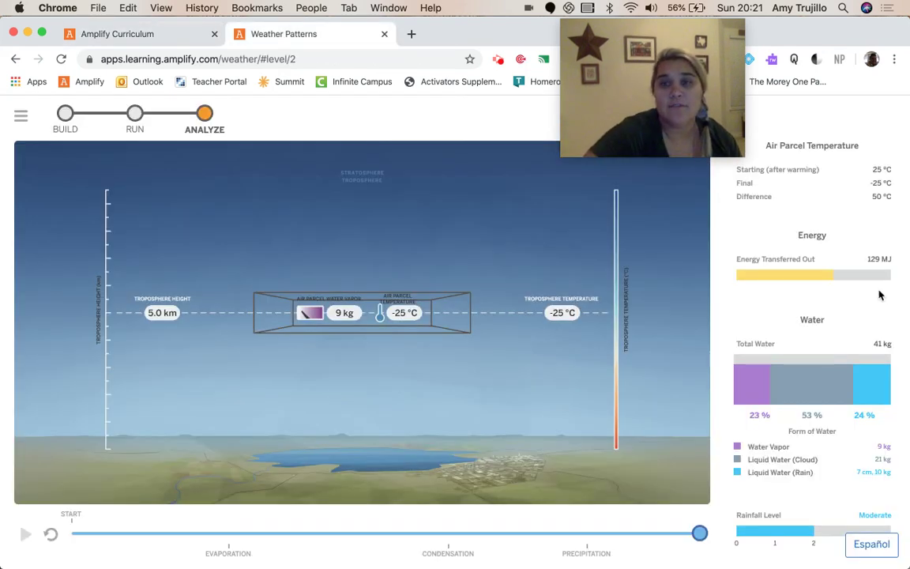
{"action": "left_click", "coordinate": [77, 35]}
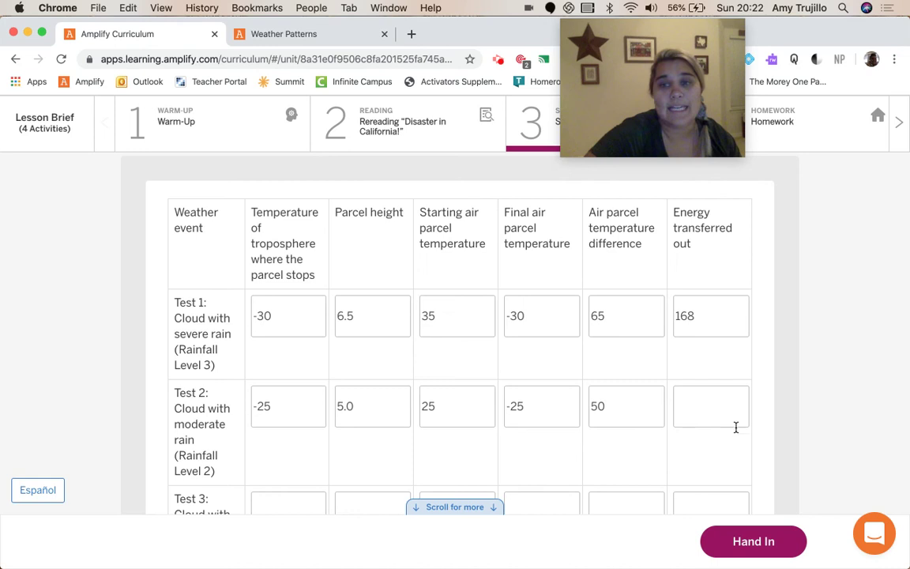
{"action": "left_click", "coordinate": [726, 423]}
{"action": "type", "text": "129"}
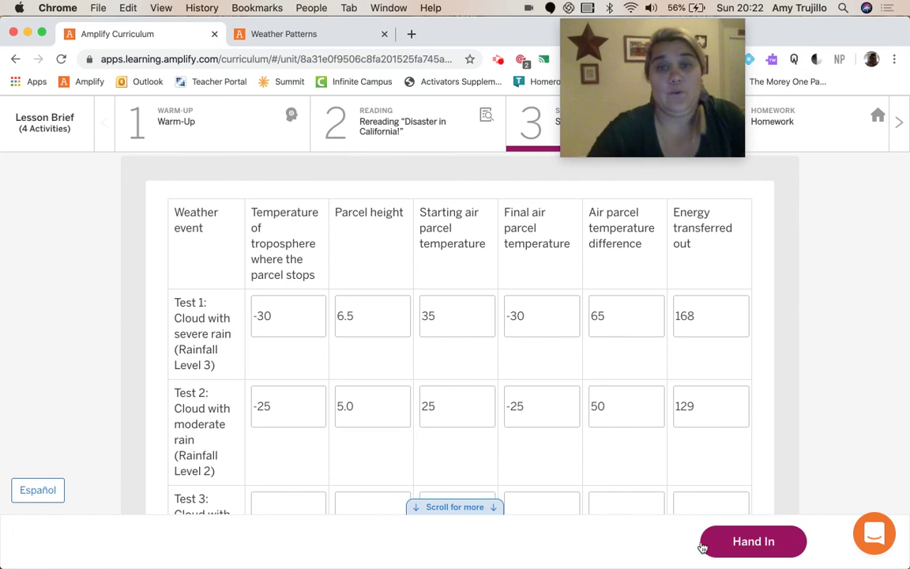
{"action": "left_click", "coordinate": [303, 28]}
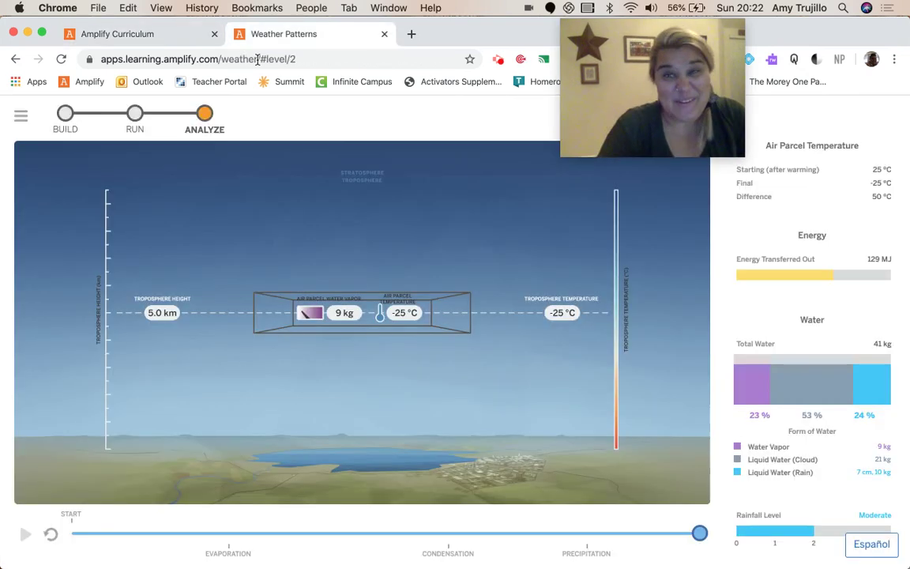
Raise sunlight to surface from 2 to 5 and run the third test
{"action": "left_click", "coordinate": [65, 113]}
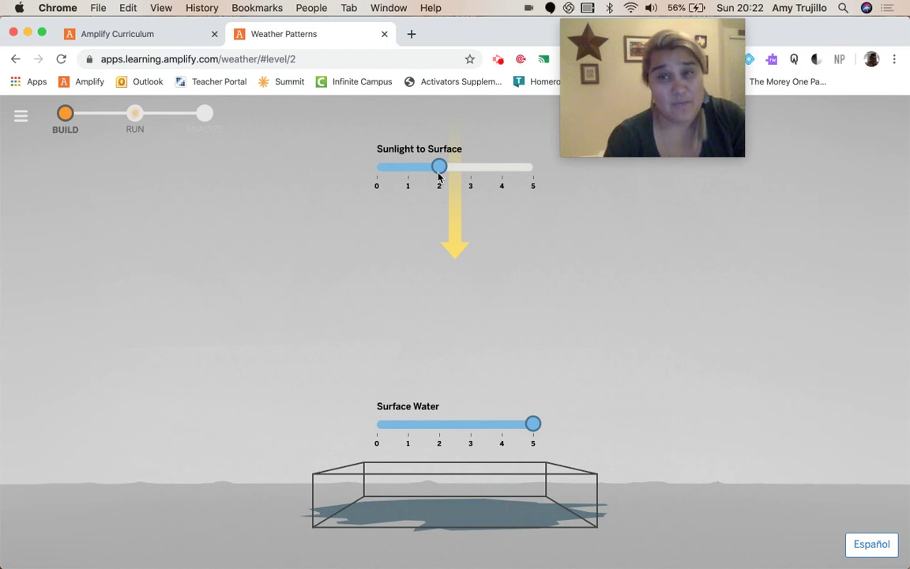
{"action": "left_click_drag", "start_coordinate": [439, 175], "coordinate": [618, 189]}
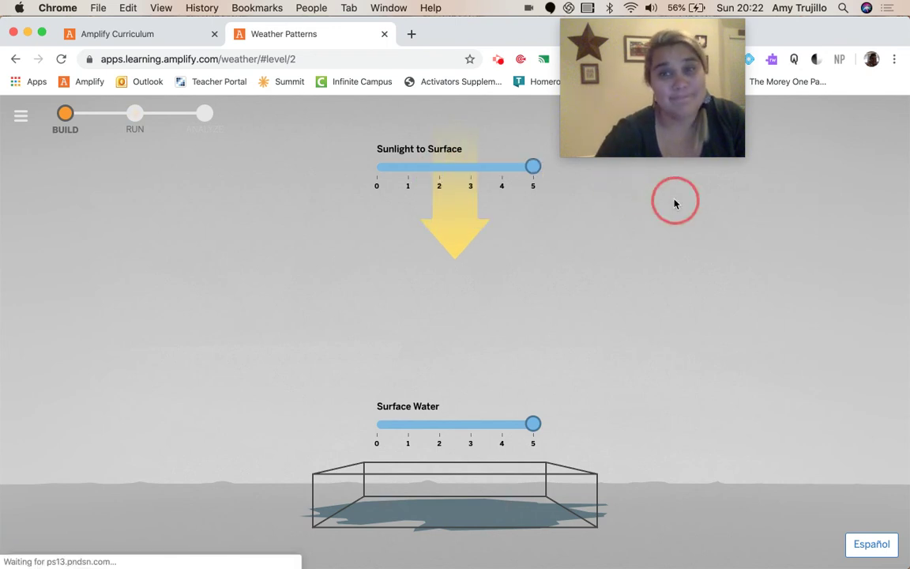
{"action": "left_click", "coordinate": [134, 115]}
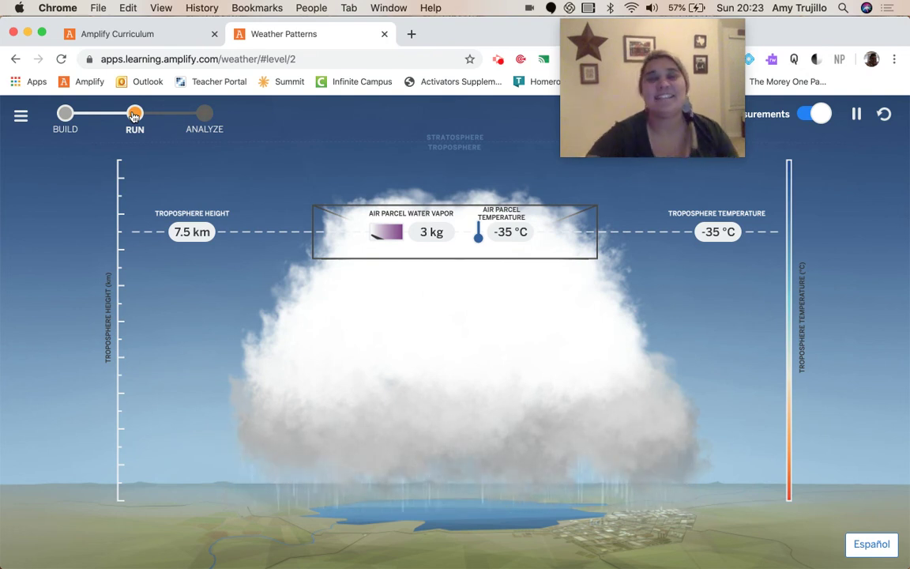
View the third run's analysis and enter Test 3's values -35, 7.5 and 40
{"action": "left_click", "coordinate": [204, 115]}
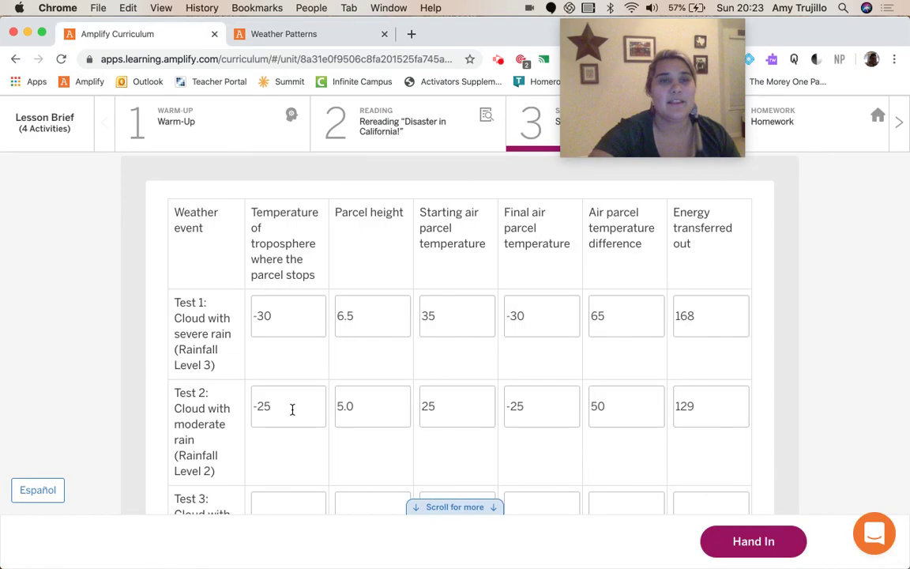
{"action": "scroll", "coordinate": [285, 454], "scroll_direction": "down", "scroll_amount": 2}
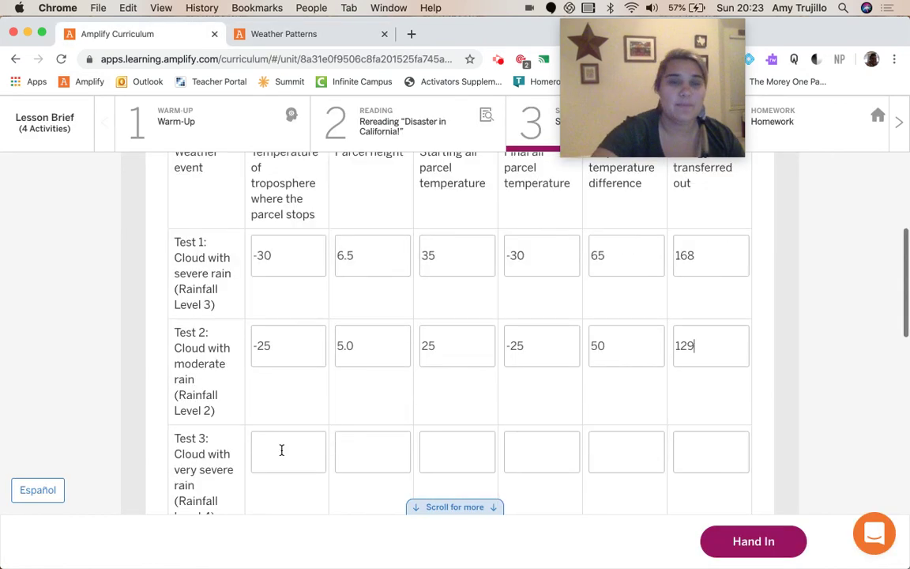
{"action": "left_click", "coordinate": [281, 450]}
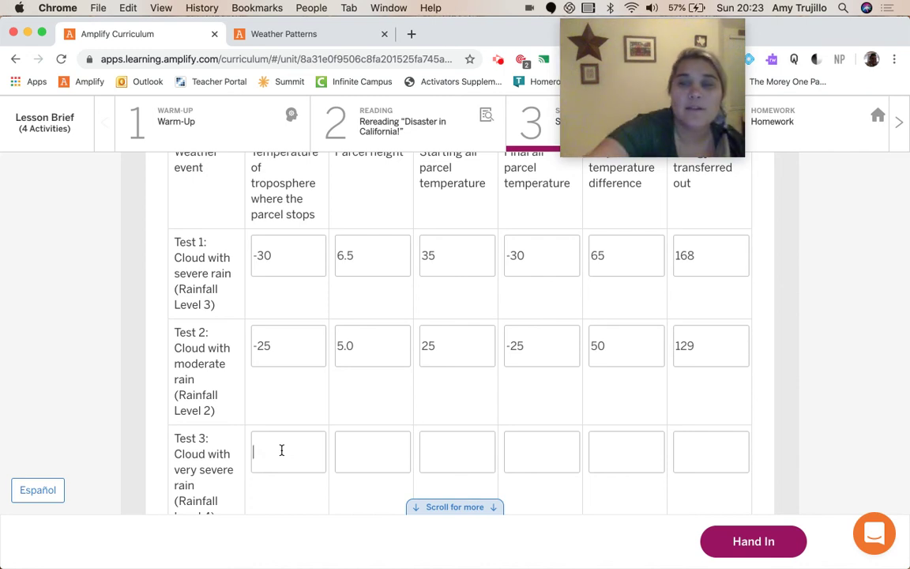
{"action": "left_click", "coordinate": [290, 44]}
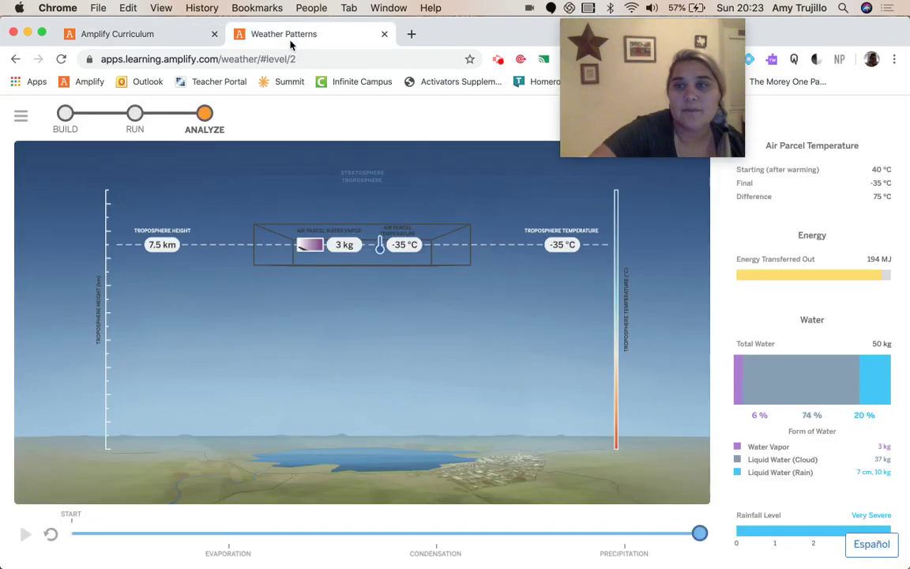
{"action": "left_click", "coordinate": [139, 37]}
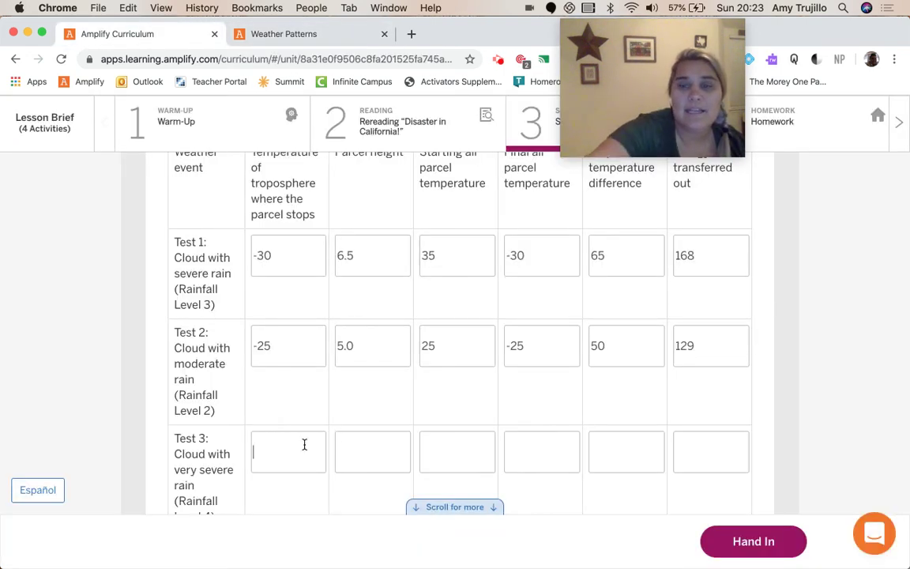
{"action": "type", "text": "-35"}
{"action": "left_click", "coordinate": [378, 465]}
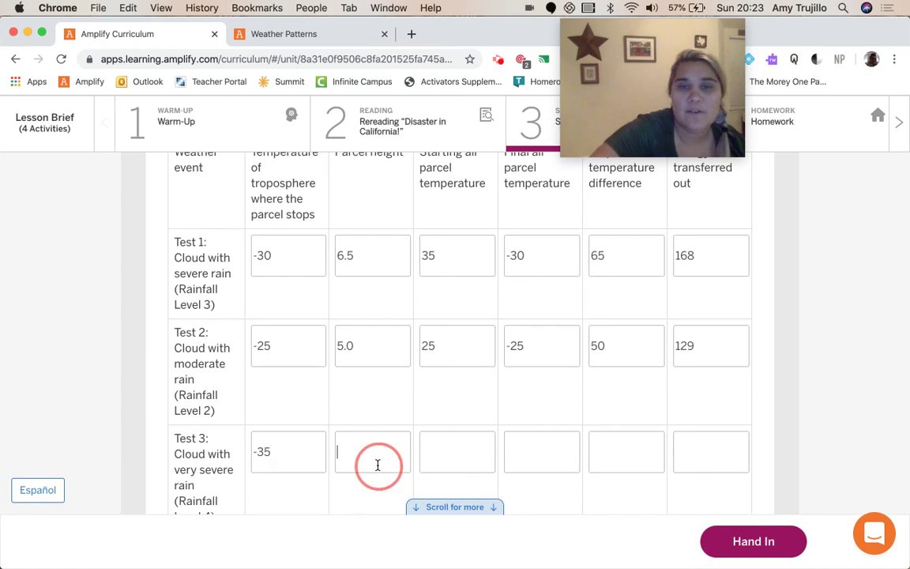
{"action": "type", "text": "7."}
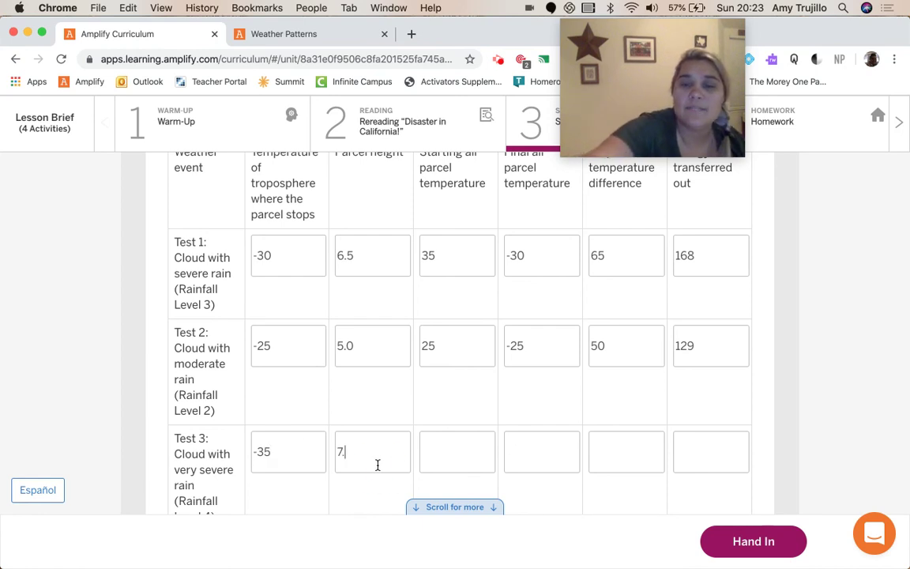
{"action": "type", "text": "5"}
{"action": "left_click", "coordinate": [466, 449]}
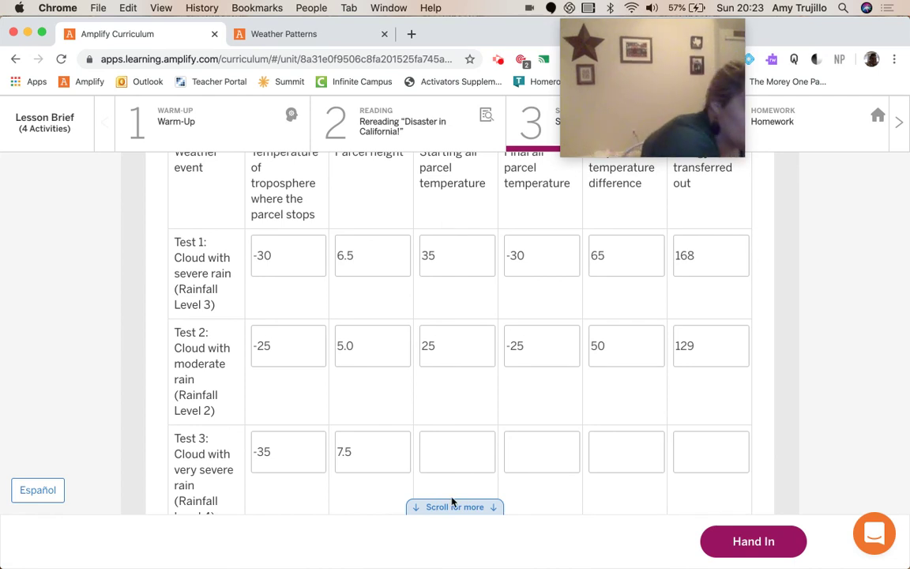
{"action": "type", "text": "40"}
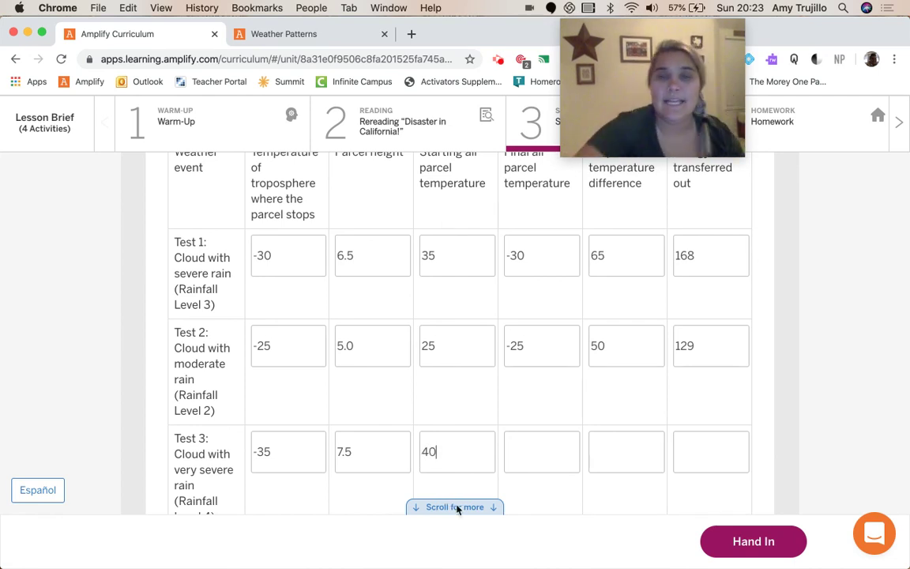
Enter Test 3's final temperature -35, difference 75 and energy transferred out 194
{"action": "left_click", "coordinate": [546, 459]}
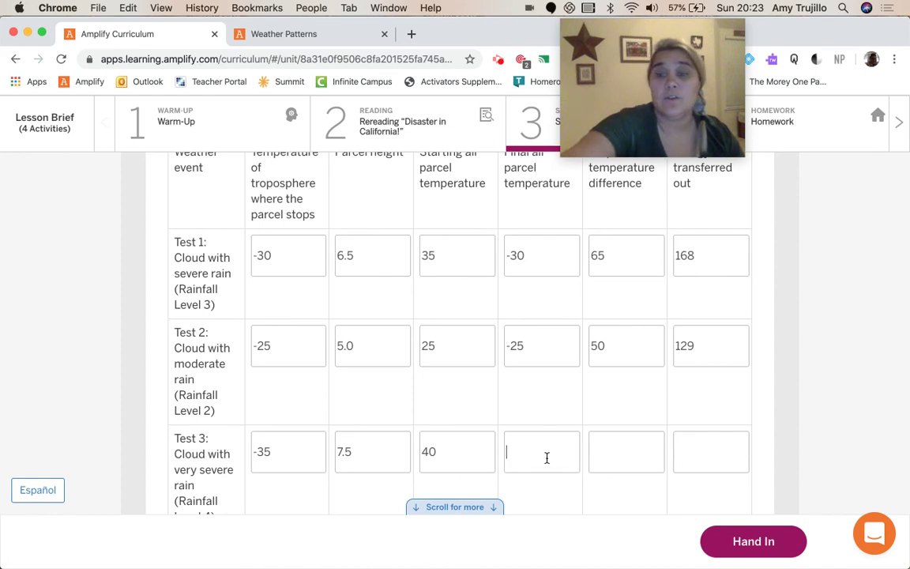
{"action": "type", "text": "-35"}
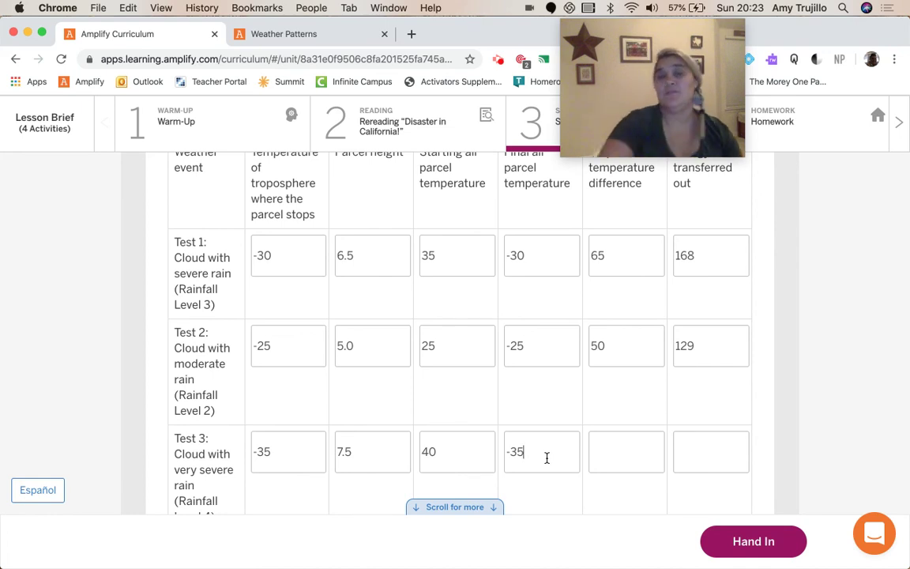
{"action": "left_click", "coordinate": [611, 452]}
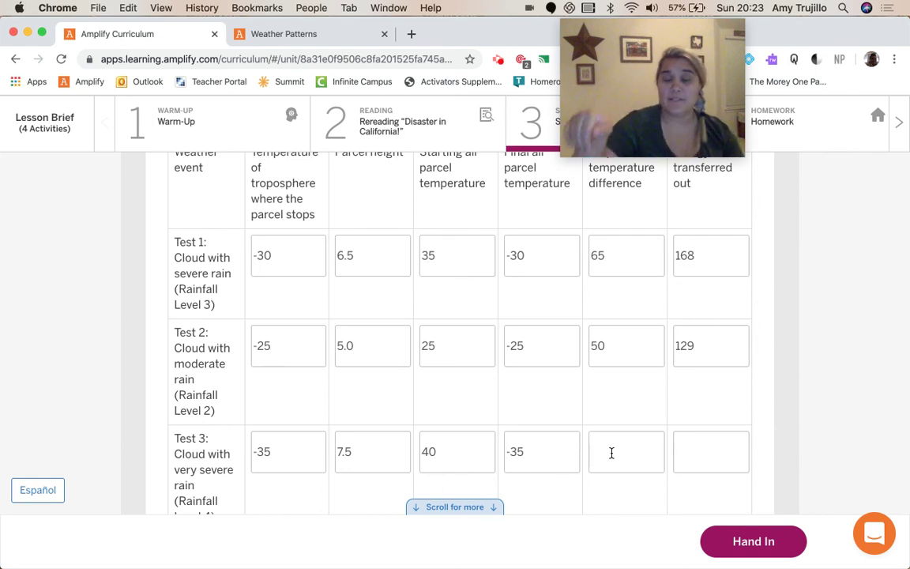
{"action": "type", "text": "7"}
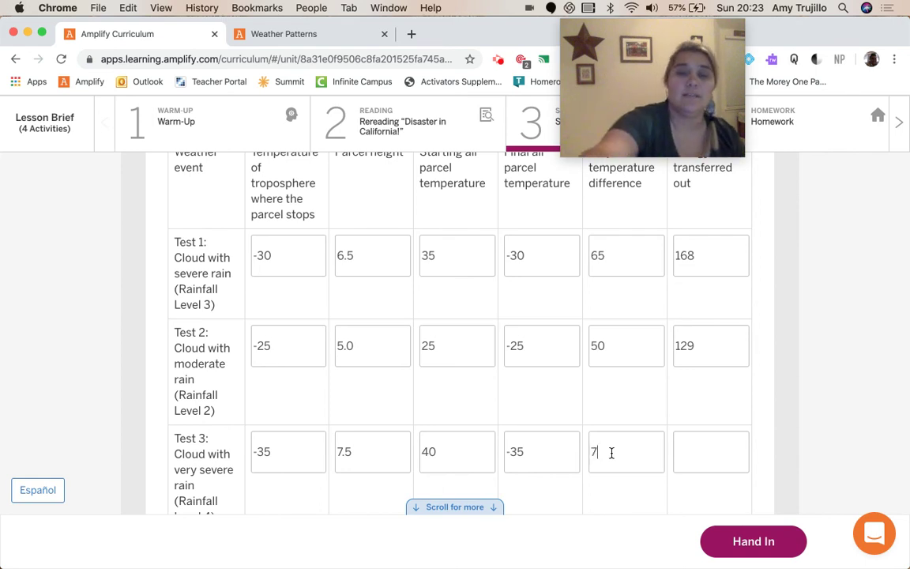
{"action": "type", "text": "5"}
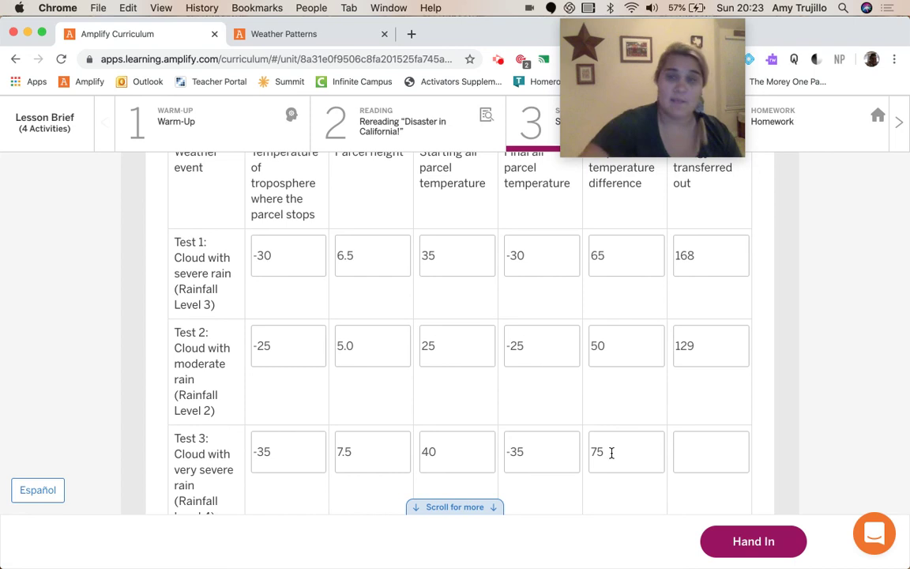
{"action": "left_click", "coordinate": [324, 33]}
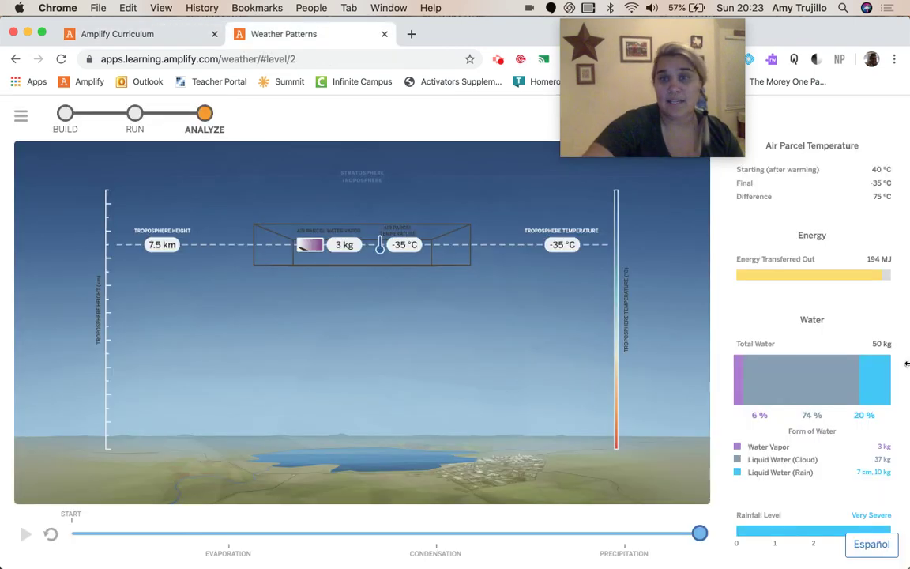
{"action": "left_click", "coordinate": [163, 33]}
{"action": "left_click", "coordinate": [702, 440]}
{"action": "type", "text": "194"}
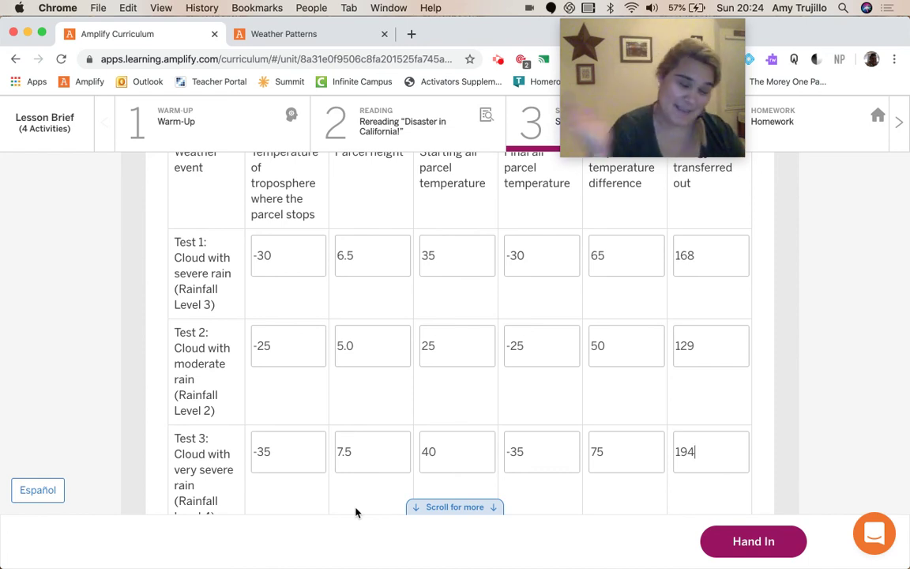
{"action": "scroll", "coordinate": [355, 510], "scroll_direction": "down", "scroll_amount": 5}
{"action": "scroll", "coordinate": [356, 510], "scroll_direction": "down", "scroll_amount": 2}
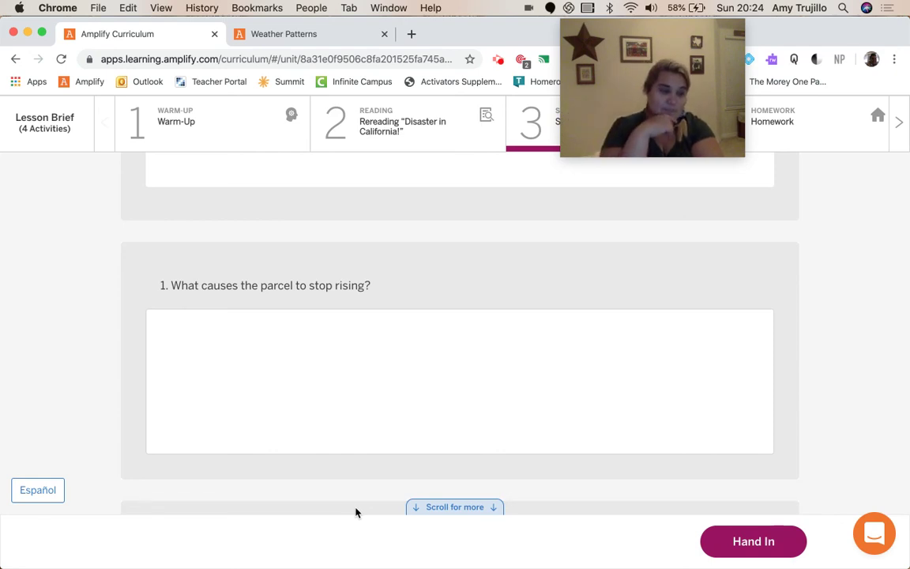
{"action": "scroll", "coordinate": [355, 513], "scroll_direction": "down", "scroll_amount": 5}
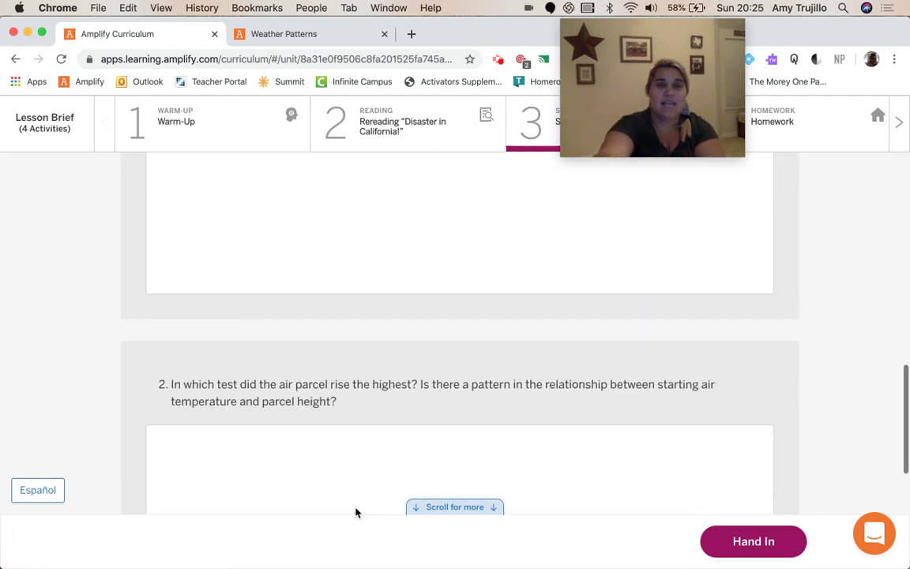
{"action": "scroll", "coordinate": [355, 513], "scroll_direction": "down", "scroll_amount": 1}
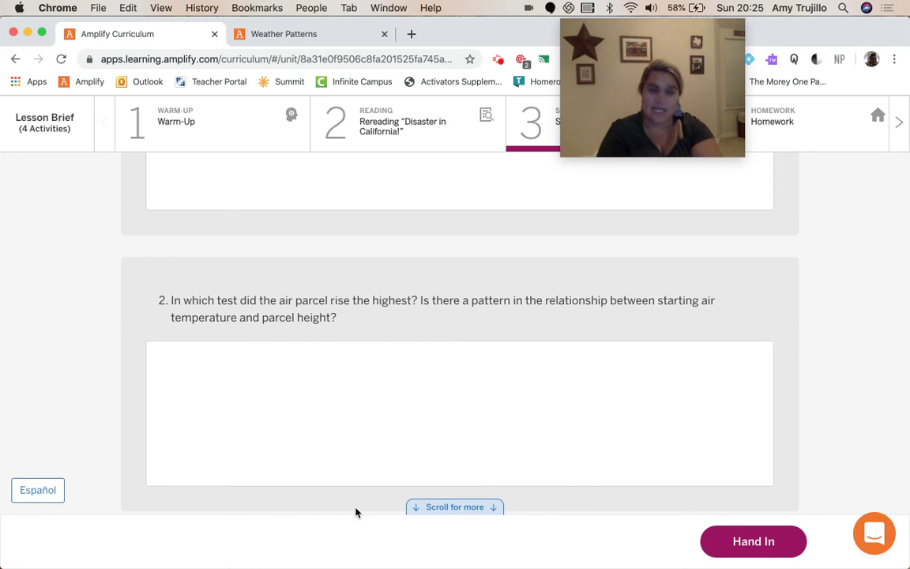
{"action": "scroll", "coordinate": [355, 513], "scroll_direction": "down", "scroll_amount": 5}
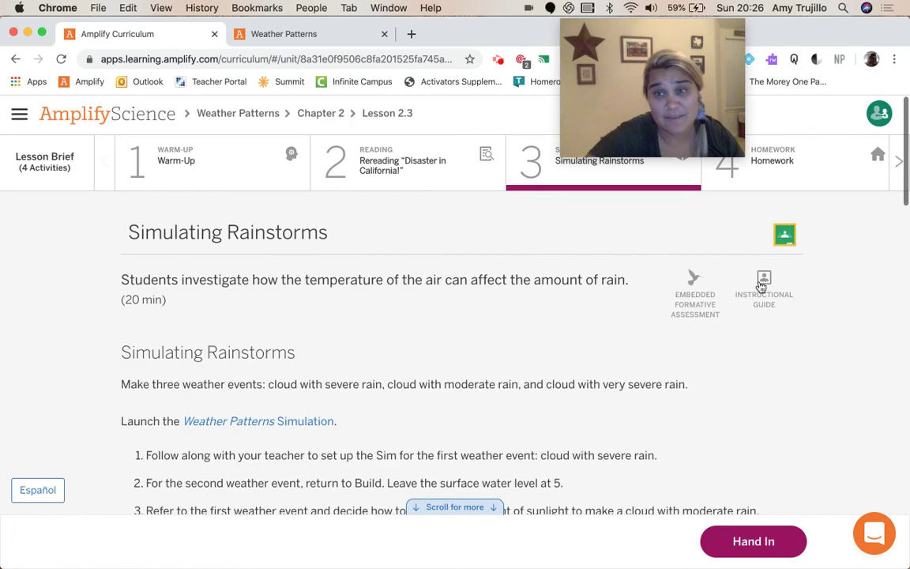
{"action": "left_click", "coordinate": [763, 282]}
Project the Revised Key Concept from step 9 full screen and advance to the next slide
{"action": "scroll", "coordinate": [696, 361], "scroll_direction": "down", "scroll_amount": 15}
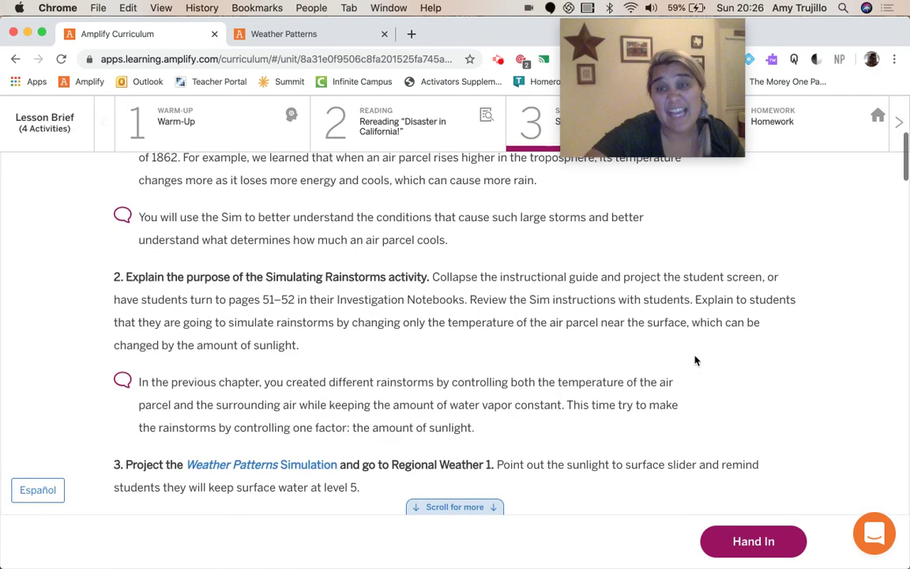
{"action": "scroll", "coordinate": [696, 361], "scroll_direction": "down", "scroll_amount": 10}
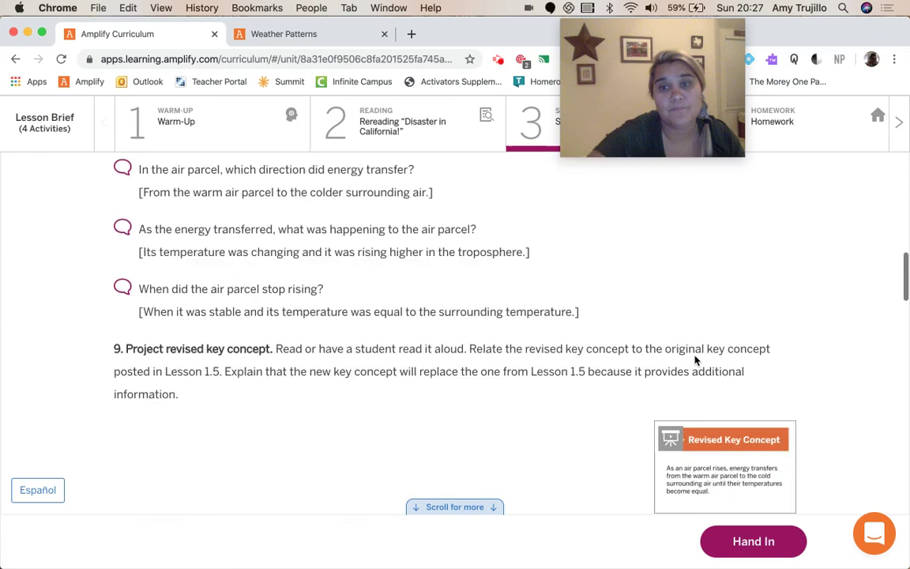
{"action": "left_click", "coordinate": [696, 360]}
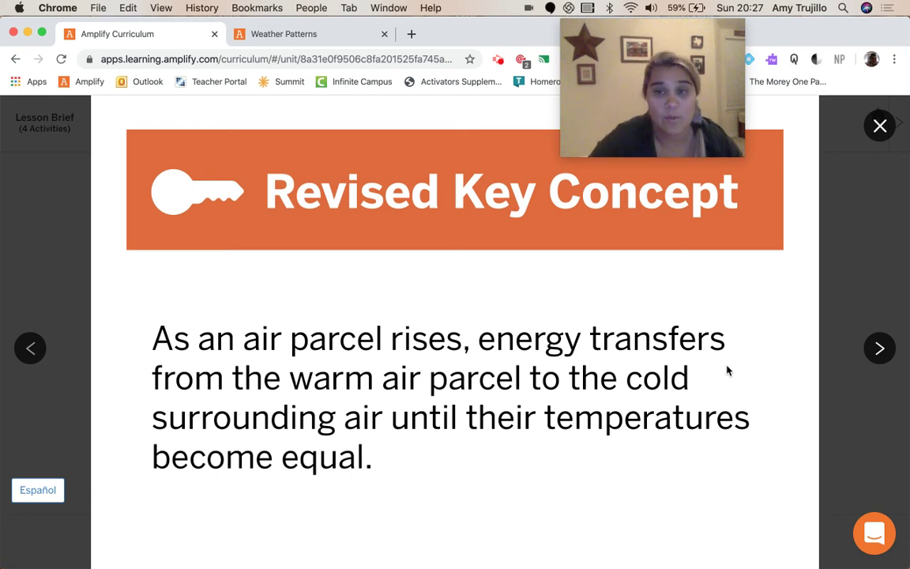
{"action": "left_click", "coordinate": [879, 349]}
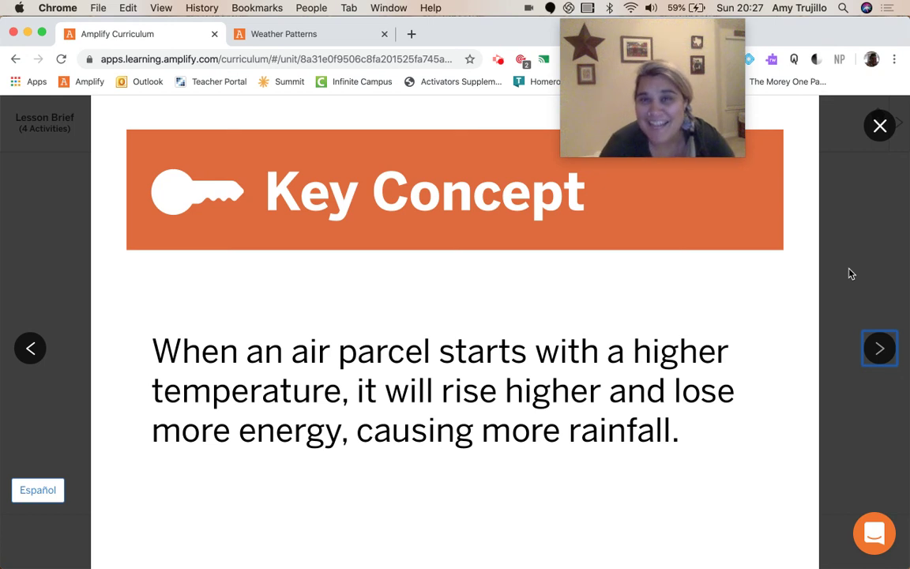
Keep Key Concept slide 2 of 2, linking warmer starting air parcels to more rainfall, projected
{"action": "mouse_move", "coordinate": [661, 73]}
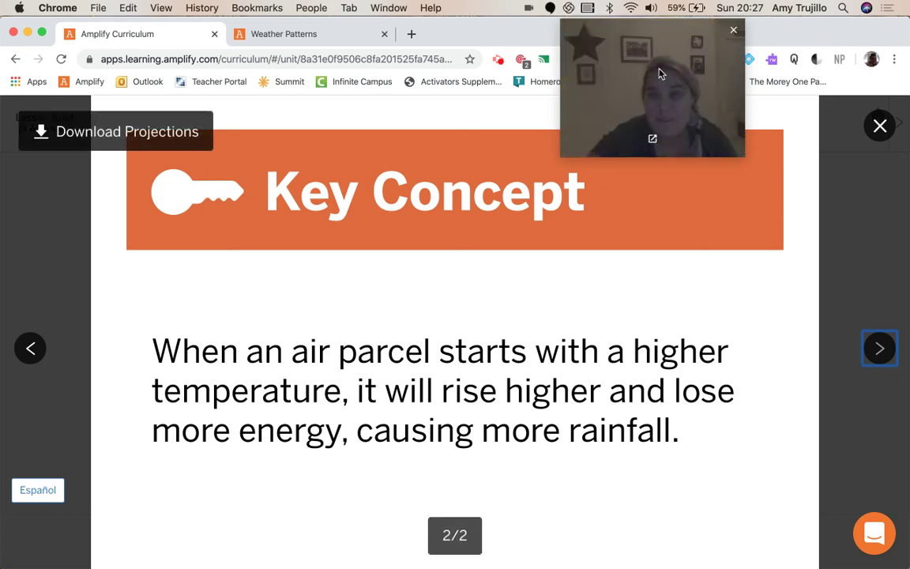